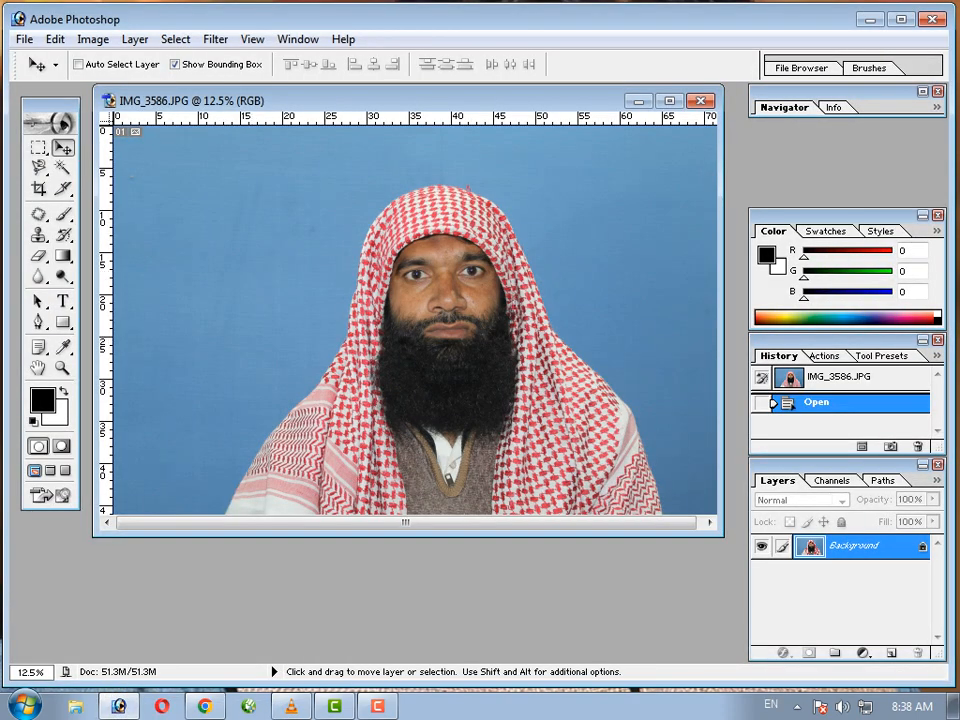
{"action": "left_click", "coordinate": [377, 706]}
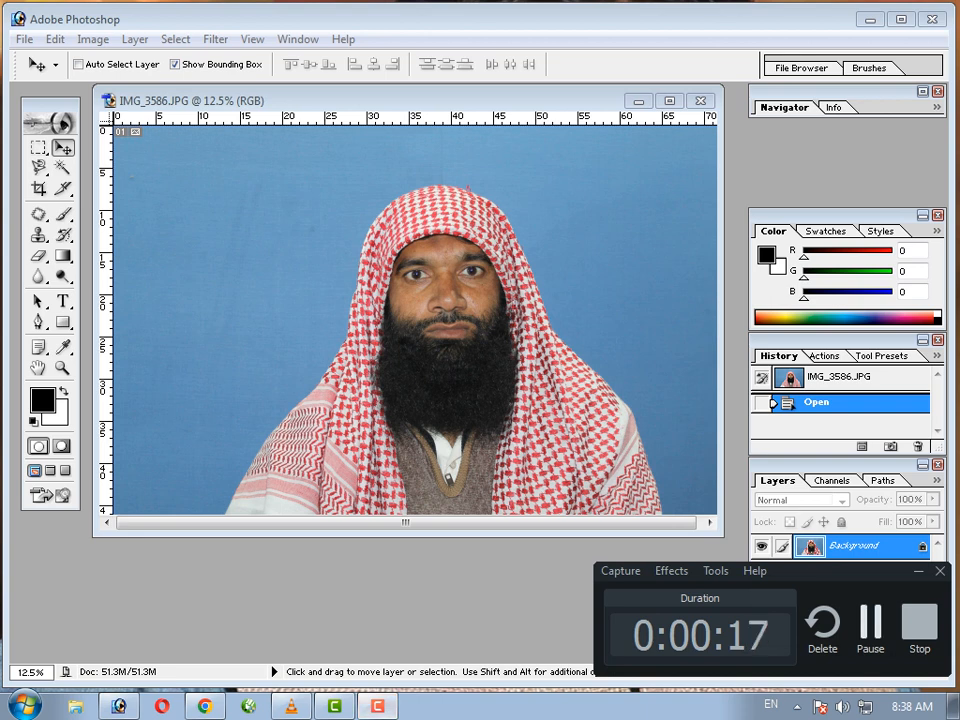
{"action": "left_click", "coordinate": [870, 624]}
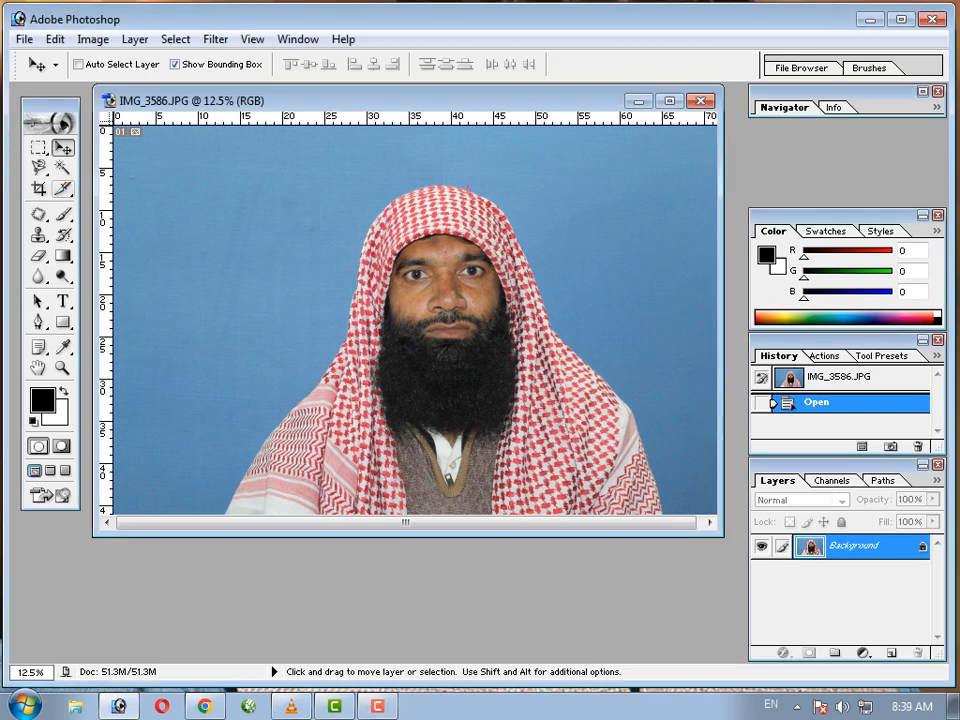
Step: Set up the Crop tool for a width of 1.5 in, a height of 2 in and a resolution of 300 pixels/inch
{"action": "left_click", "coordinate": [39, 189]}
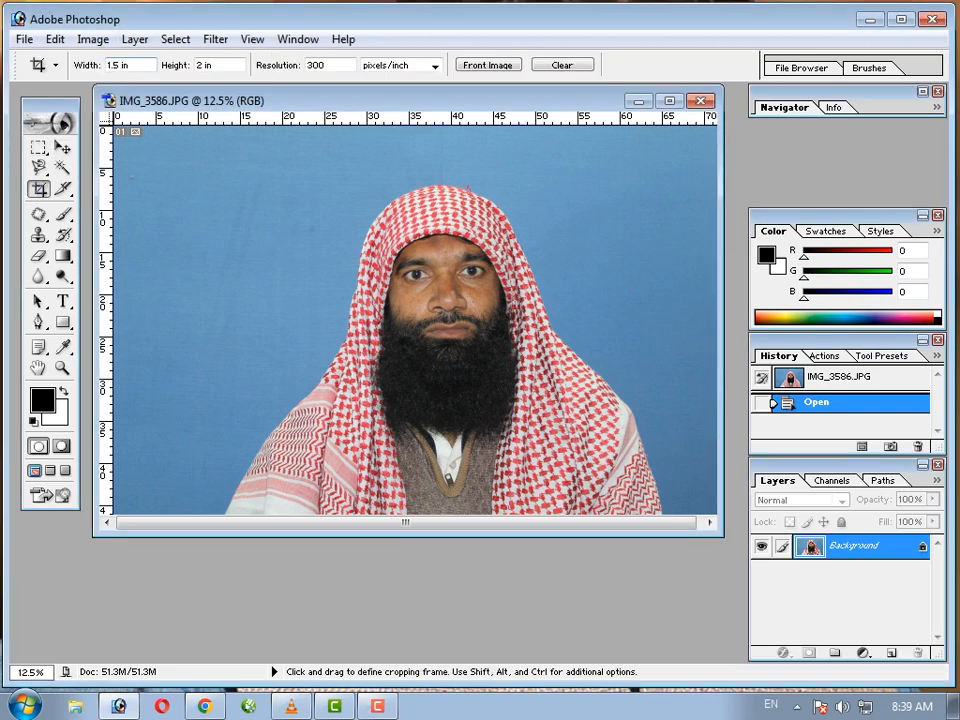
{"action": "left_click_drag", "start_coordinate": [130, 65], "coordinate": [105, 65]}
{"action": "type", "text": "1.5"}
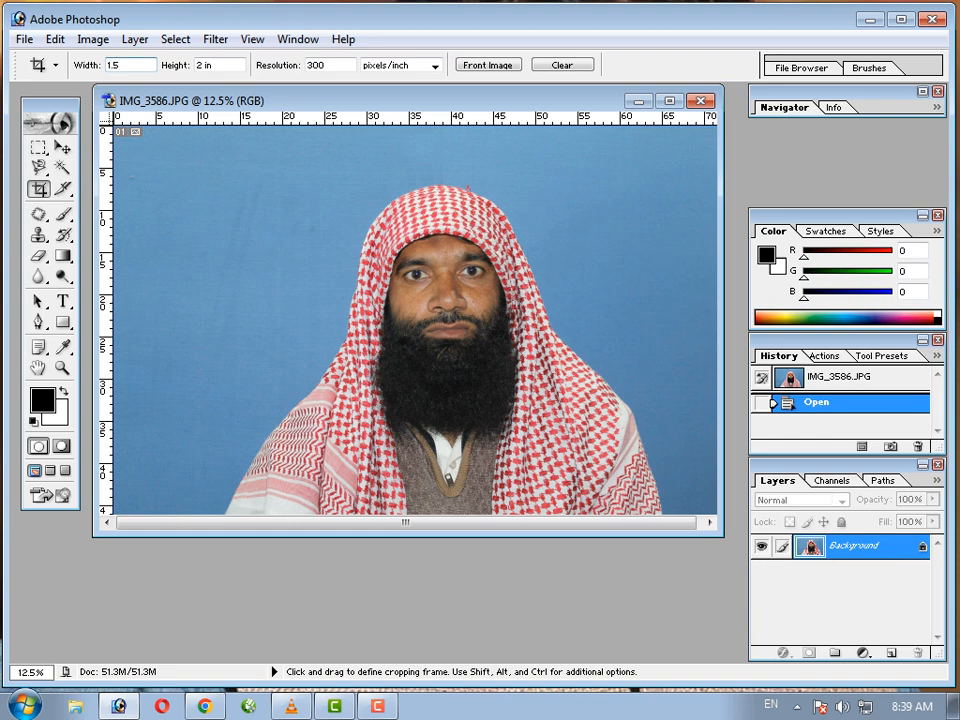
{"action": "key", "text": "Tab"}
{"action": "type", "text": "2"}
{"action": "key", "text": "Tab"}
{"action": "type", "text": "300"}
Step: Crop the portrait to a frame centred on the man's head and chest, with blue backdrop above the headscarf
{"action": "left_click_drag", "start_coordinate": [380, 245], "coordinate": [575, 505]}
{"action": "left_click_drag", "start_coordinate": [506, 457], "coordinate": [513, 436]}
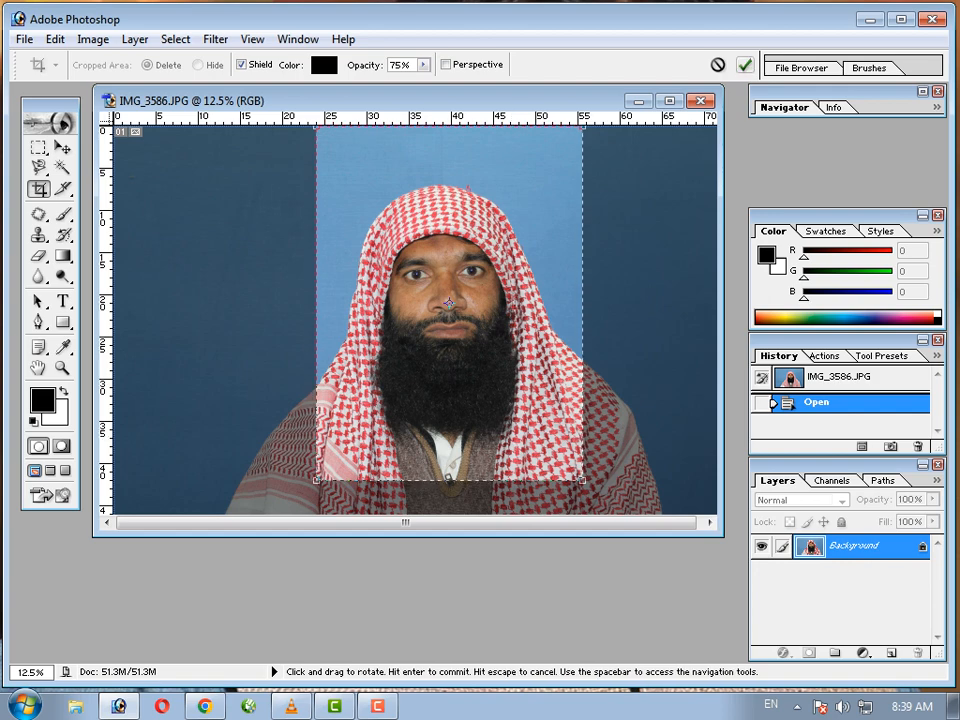
{"action": "key", "text": "Return"}
Step: Start a Pen tool path at the shoulder on the image's left edge and trace the headscarf's outline up to cheek level
{"action": "left_click", "coordinate": [176, 101]}
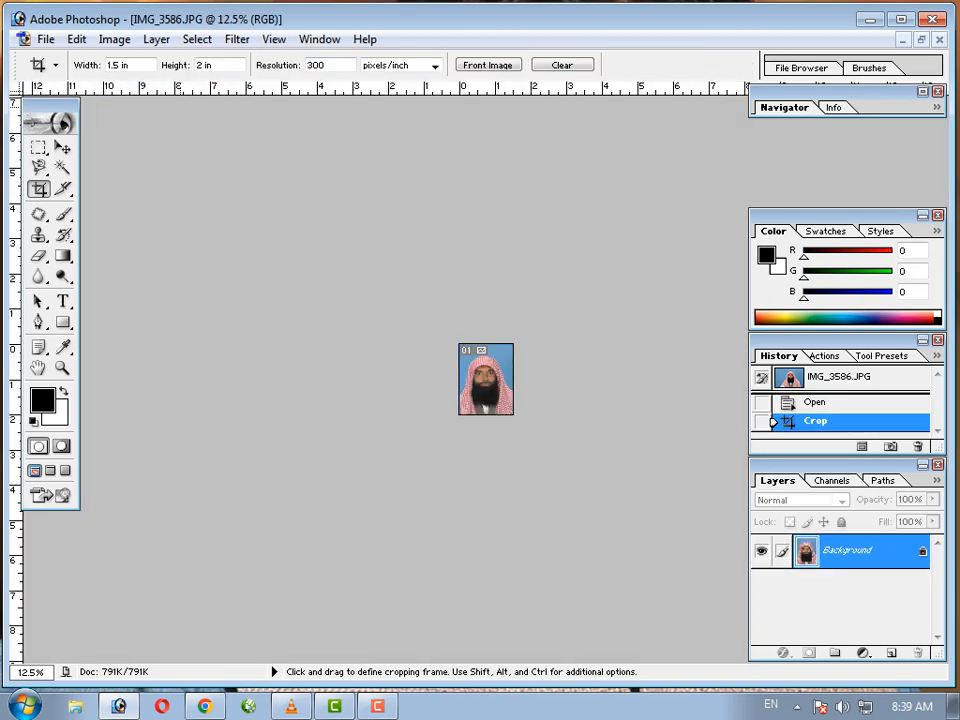
{"action": "key", "text": "ctrl+plus"}
{"action": "key", "text": "ctrl+plus"}
{"action": "key", "text": "ctrl+plus"}
{"action": "key", "text": "ctrl+plus"}
{"action": "key", "text": "ctrl+plus"}
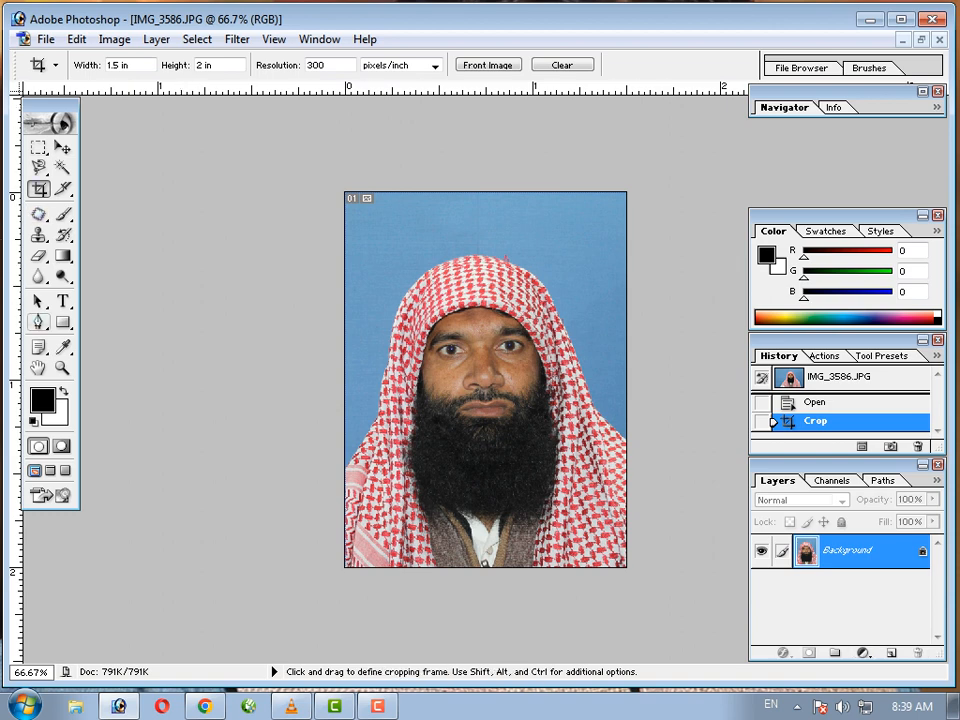
{"action": "left_click", "coordinate": [38, 322]}
{"action": "left_click", "coordinate": [345, 468]}
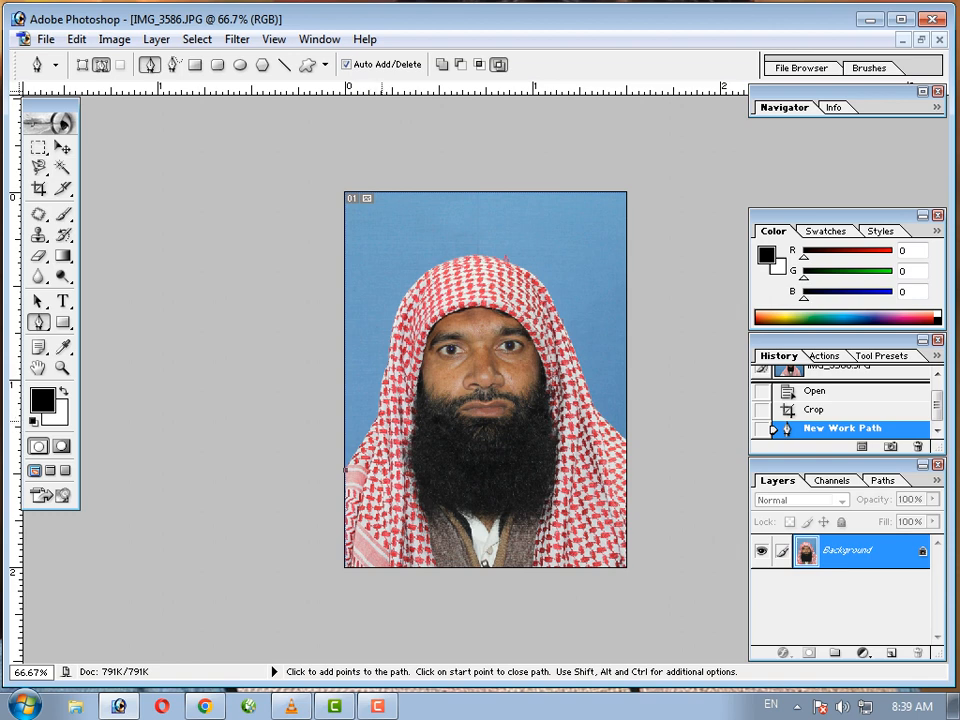
{"action": "left_click_drag", "start_coordinate": [377, 416], "coordinate": [391, 400]}
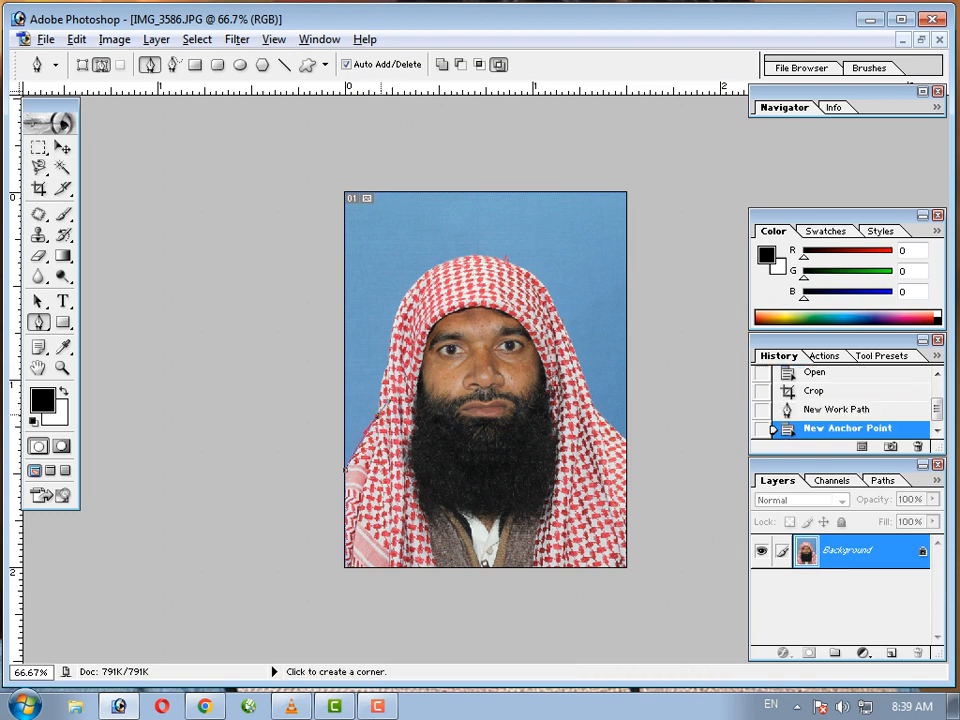
{"action": "left_click", "coordinate": [378, 416], "text": "alt"}
{"action": "left_click_drag", "start_coordinate": [390, 362], "coordinate": [399, 351]}
{"action": "left_click", "coordinate": [390, 362], "text": "alt"}
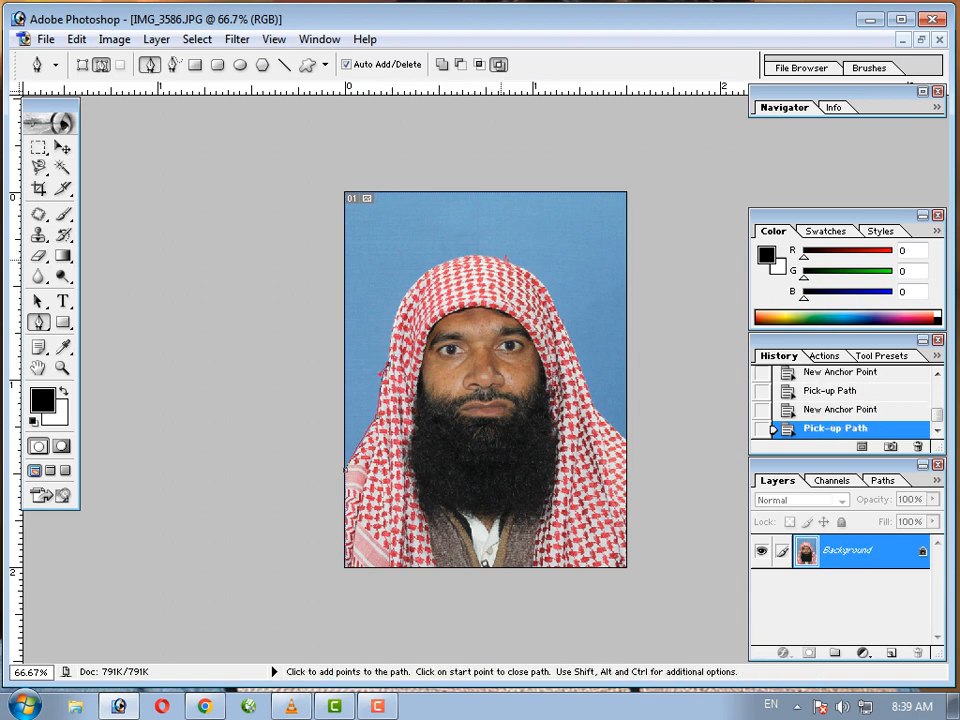
Step: Continue the path over the top of the headscarf and down its other side to just above the shoulder
{"action": "left_click_drag", "start_coordinate": [502, 260], "coordinate": [617, 279]}
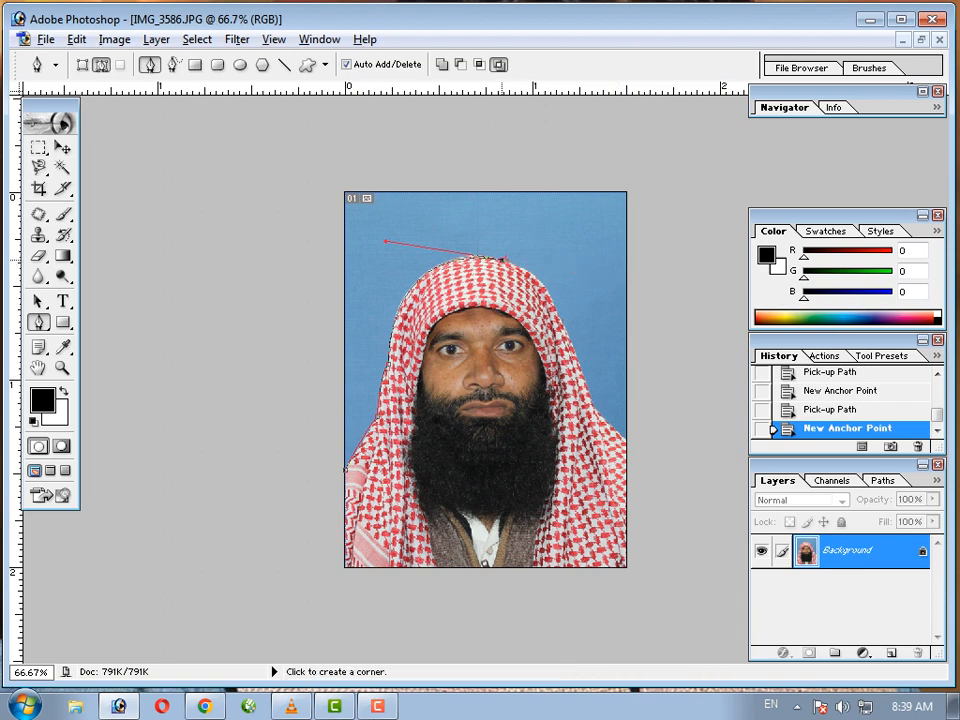
{"action": "left_click", "coordinate": [503, 261], "text": "alt"}
{"action": "left_click_drag", "start_coordinate": [590, 395], "coordinate": [636, 543]}
{"action": "left_click", "coordinate": [590, 396], "text": "alt"}
{"action": "left_click", "coordinate": [598, 411]}
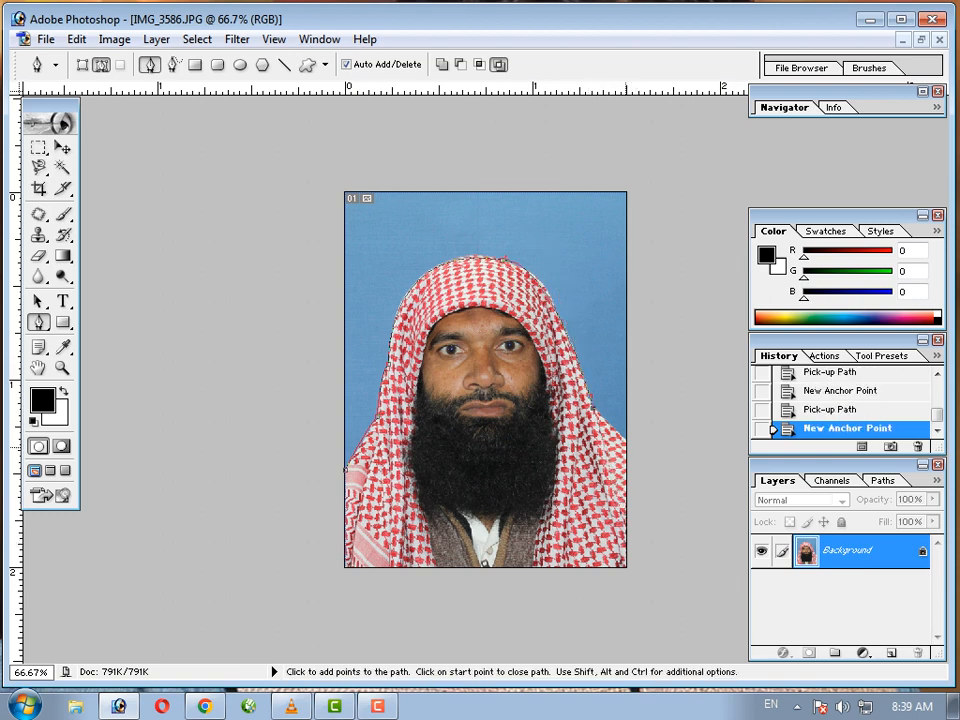
Step: Extend the path past the image's right edge, route it around the backdrop outside the canvas and close it at its starting point
{"action": "left_click_drag", "start_coordinate": [627, 441], "coordinate": [680, 442]}
{"action": "left_click", "coordinate": [690, 122]}
{"action": "left_click", "coordinate": [314, 144]}
{"action": "left_click", "coordinate": [313, 484]}
{"action": "left_click", "coordinate": [345, 468]}
Step: Convert the closed path into a new anti-aliased selection with a feather radius of 0 pixels
{"action": "right_click", "coordinate": [367, 316]}
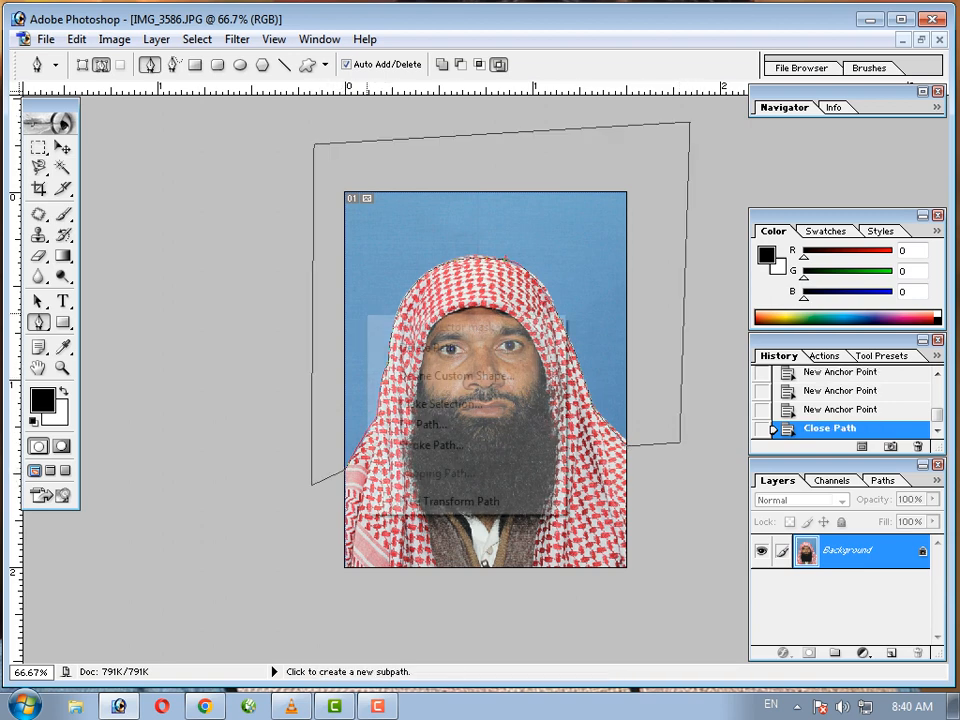
{"action": "left_click", "coordinate": [440, 403]}
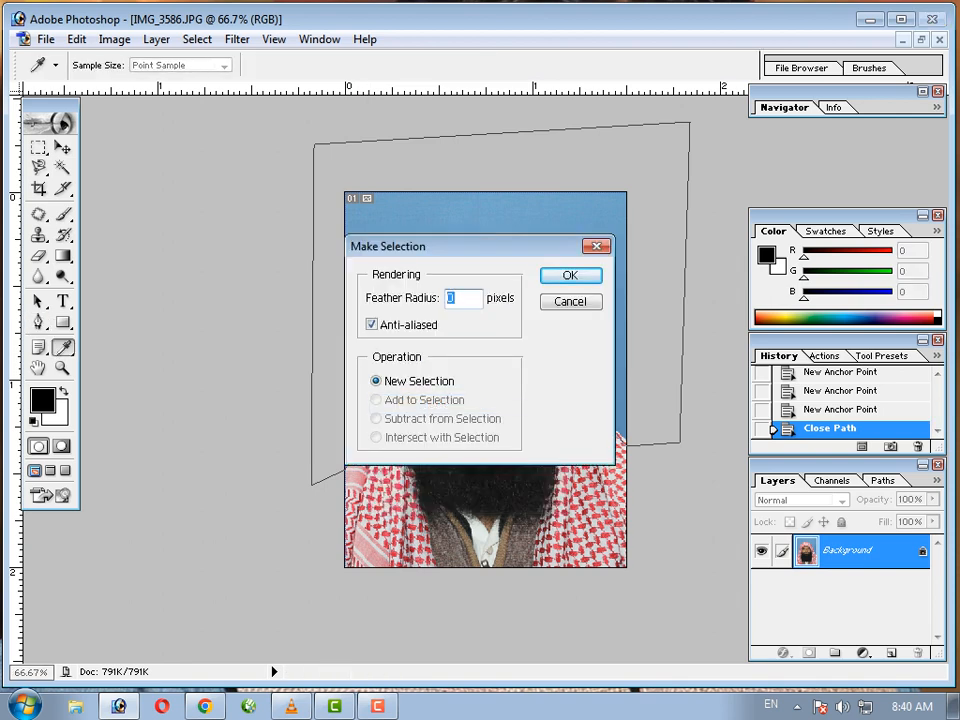
{"action": "key", "text": "Return"}
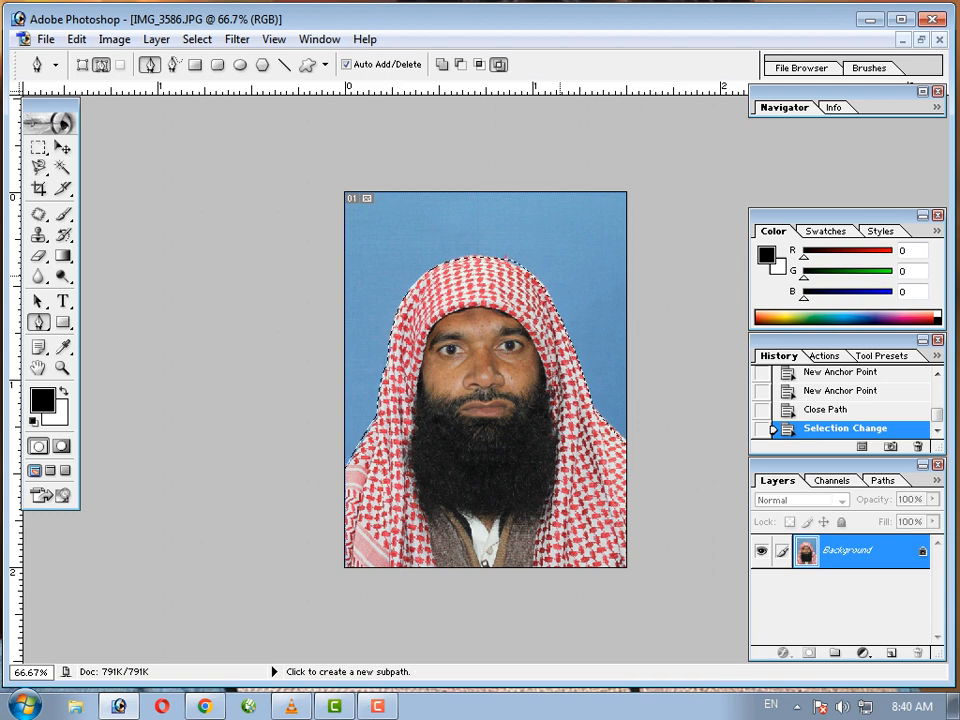
{"action": "right_click", "coordinate": [560, 280]}
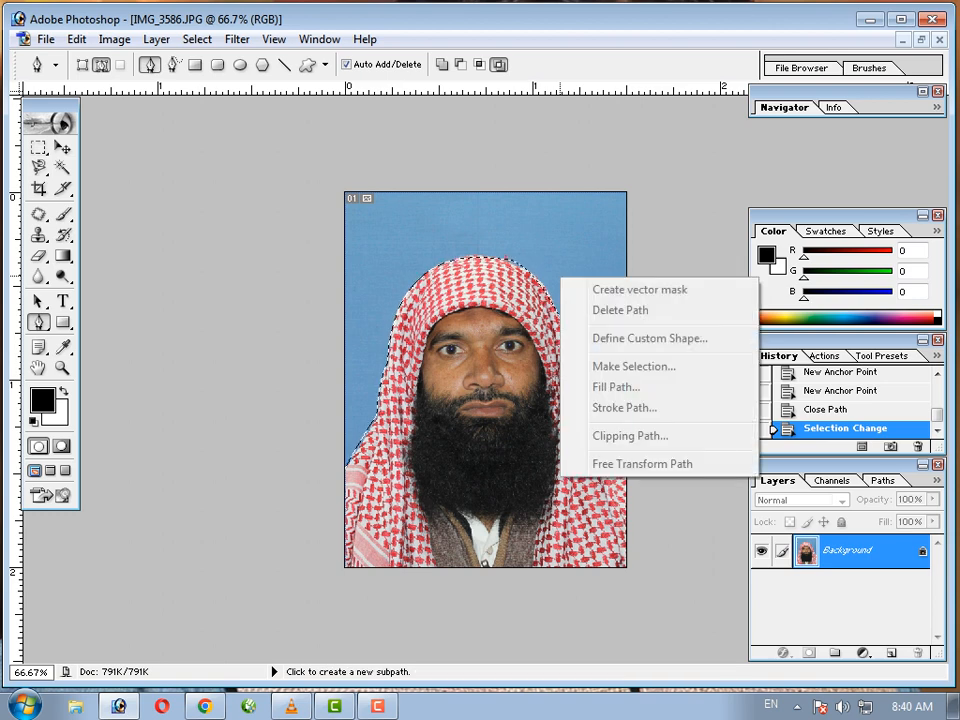
{"action": "left_click", "coordinate": [197, 40]}
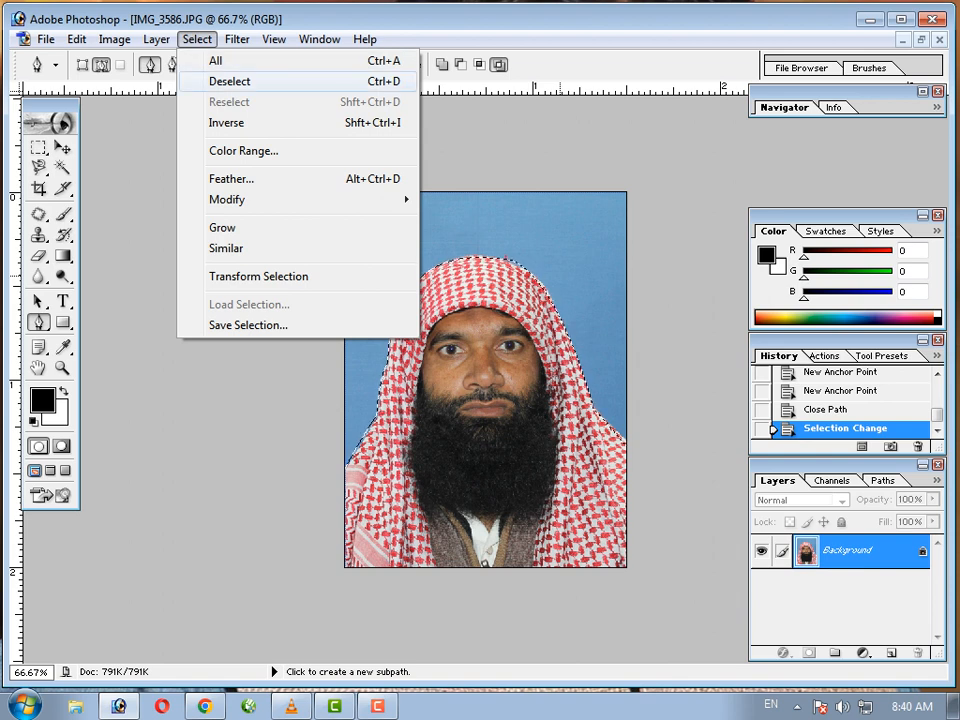
{"action": "left_click", "coordinate": [193, 441]}
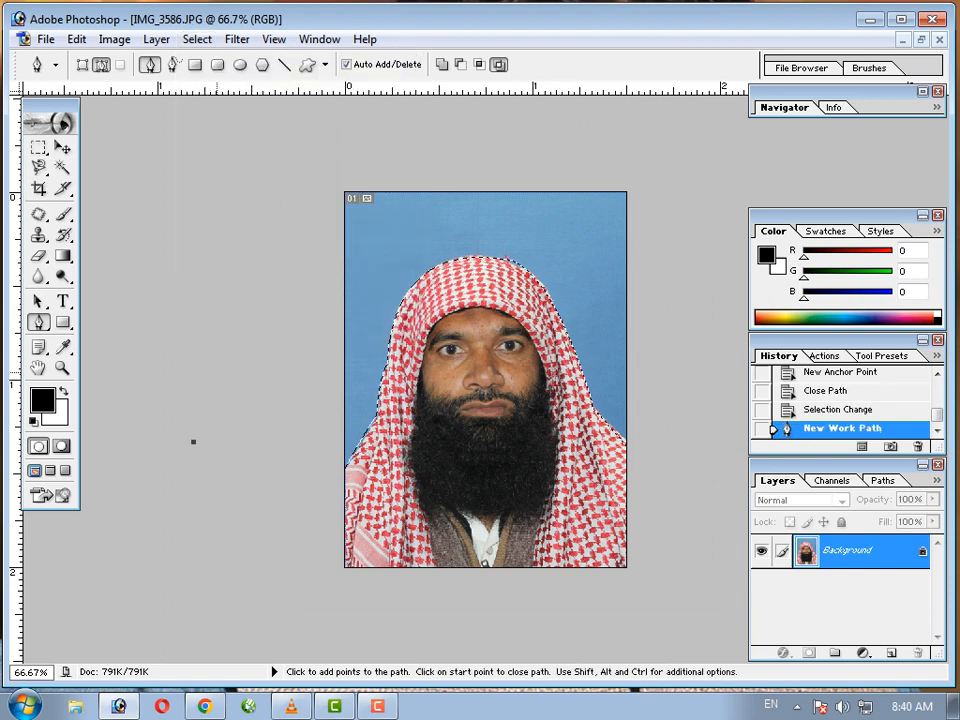
{"action": "key", "text": "Delete"}
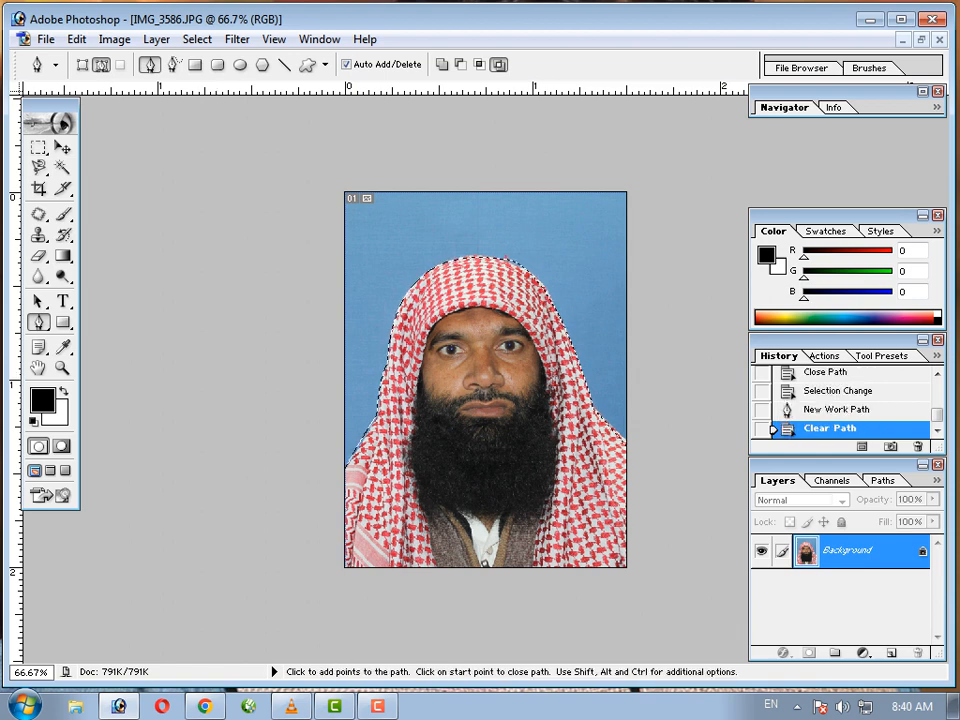
Step: Set the background colour to bright blue, clear the selected backdrop to that colour and deselect
{"action": "left_click", "coordinate": [62, 419]}
{"action": "left_click_drag", "start_coordinate": [500, 345], "coordinate": [535, 332]}
{"action": "key", "text": "Return"}
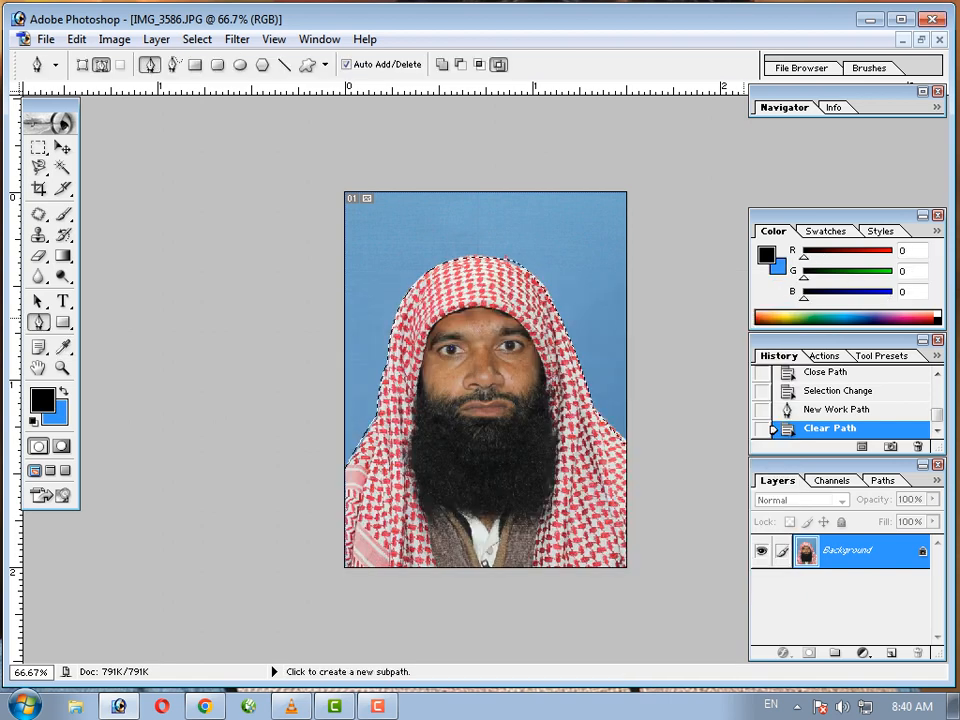
{"action": "key", "text": "Delete"}
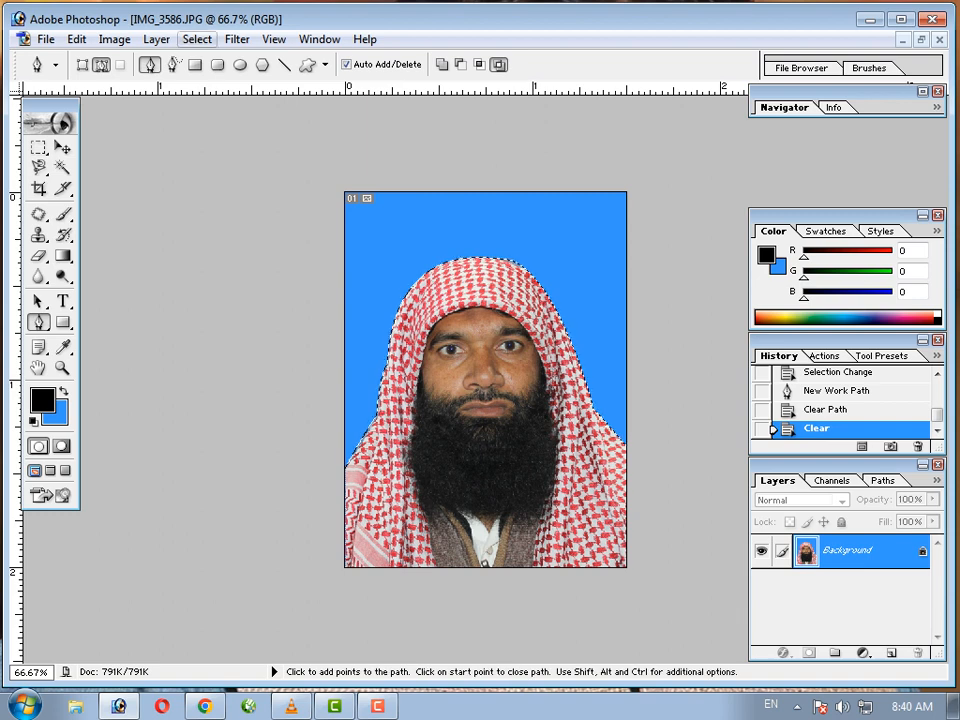
{"action": "left_click", "coordinate": [197, 39]}
{"action": "left_click", "coordinate": [230, 81]}
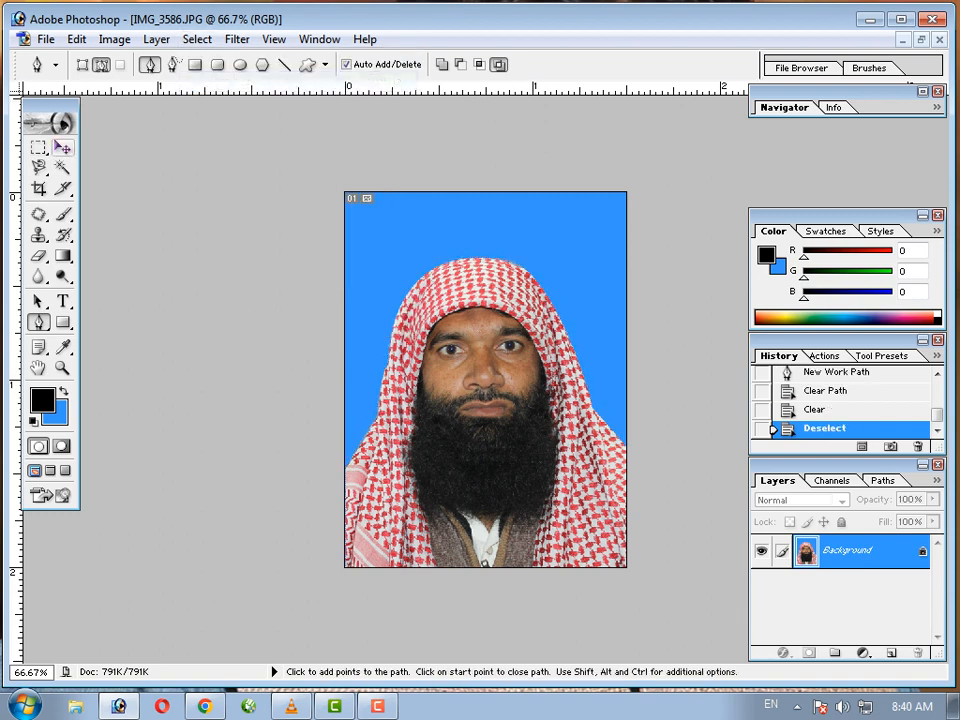
{"action": "key", "text": "v"}
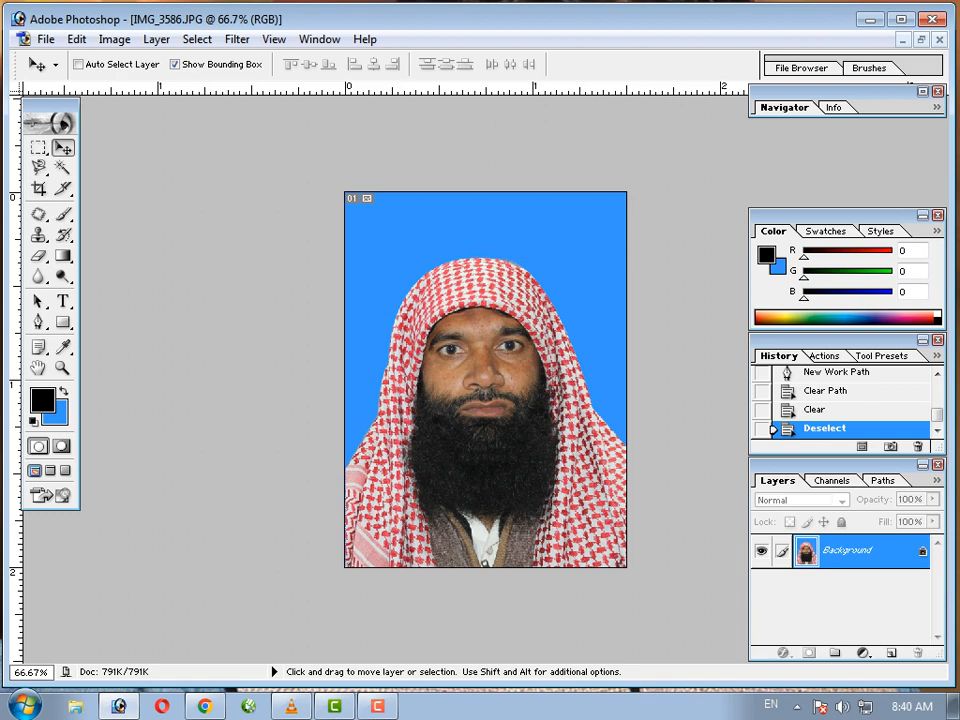
{"action": "left_click", "coordinate": [114, 39]}
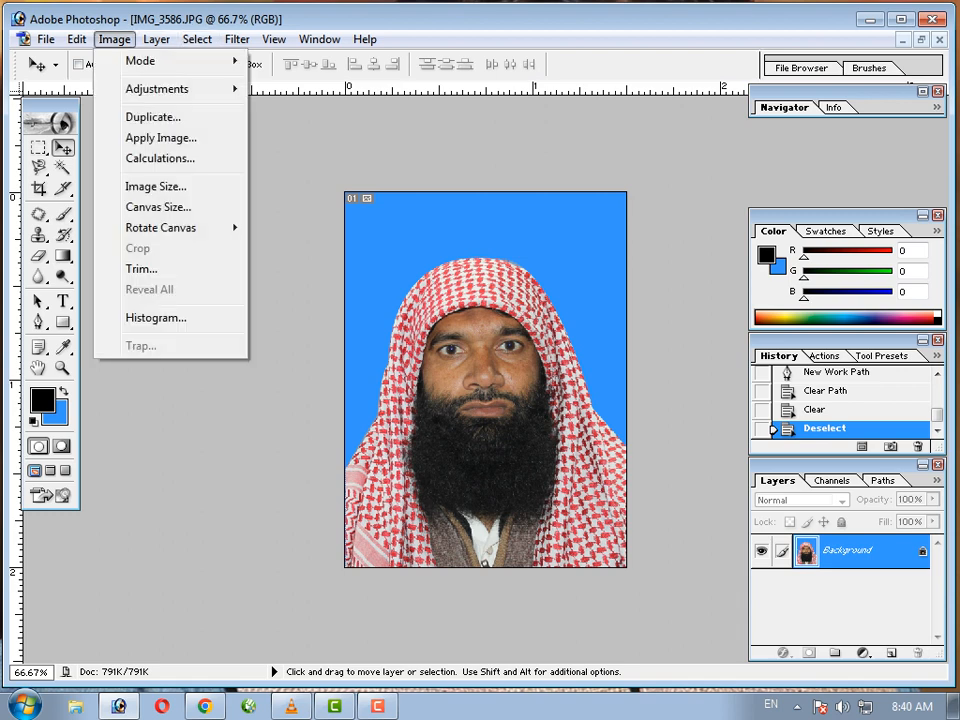
{"action": "mouse_move", "coordinate": [157, 89]}
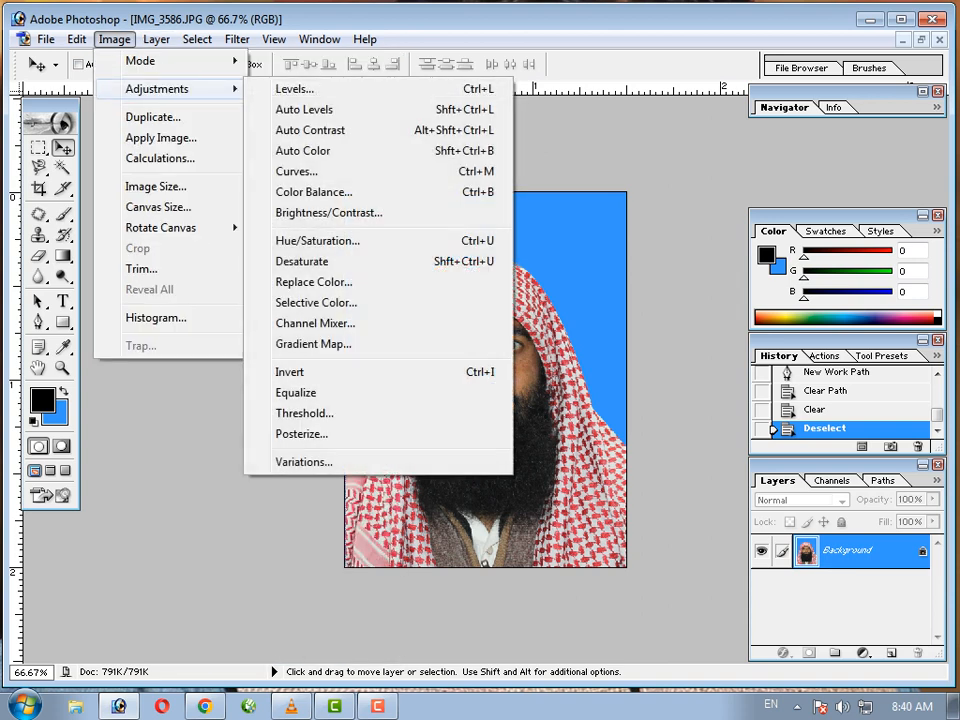
{"action": "mouse_move", "coordinate": [160, 227]}
{"action": "left_click", "coordinate": [125, 398]}
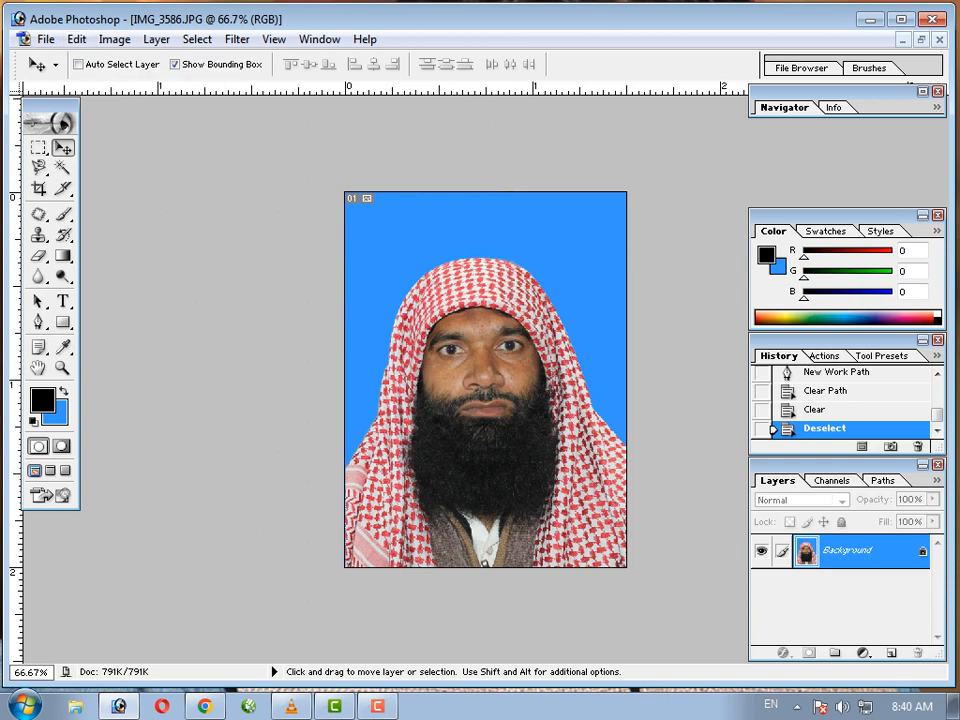
Step: Copy the portrait to a new layer and add a black 5 px centred stroke around it at 100% opacity
{"action": "key", "text": "ctrl+j"}
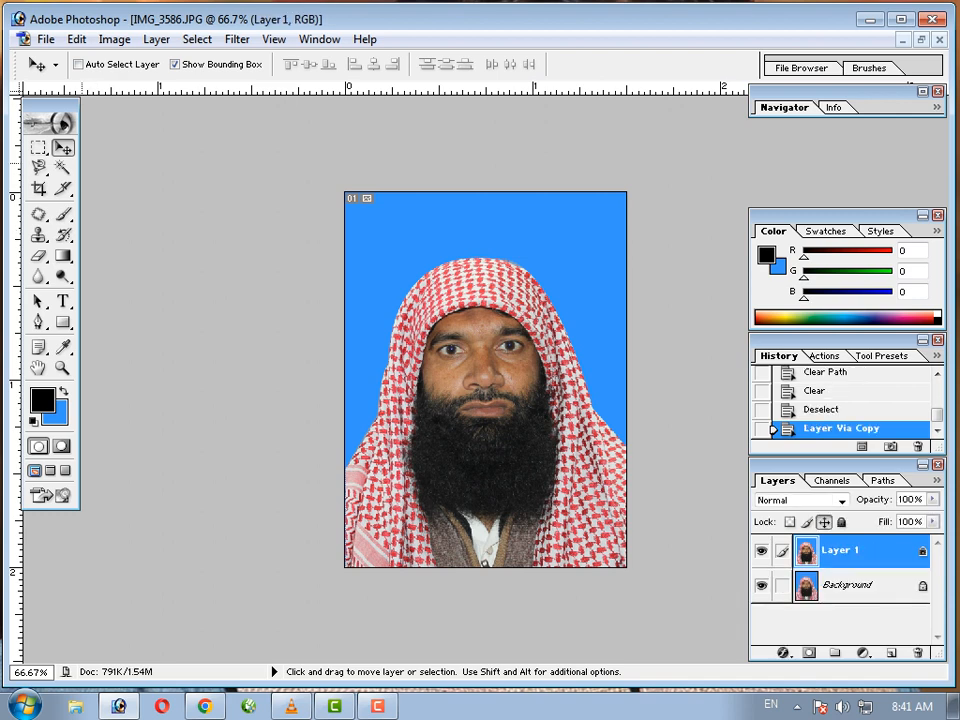
{"action": "left_click", "coordinate": [77, 39]}
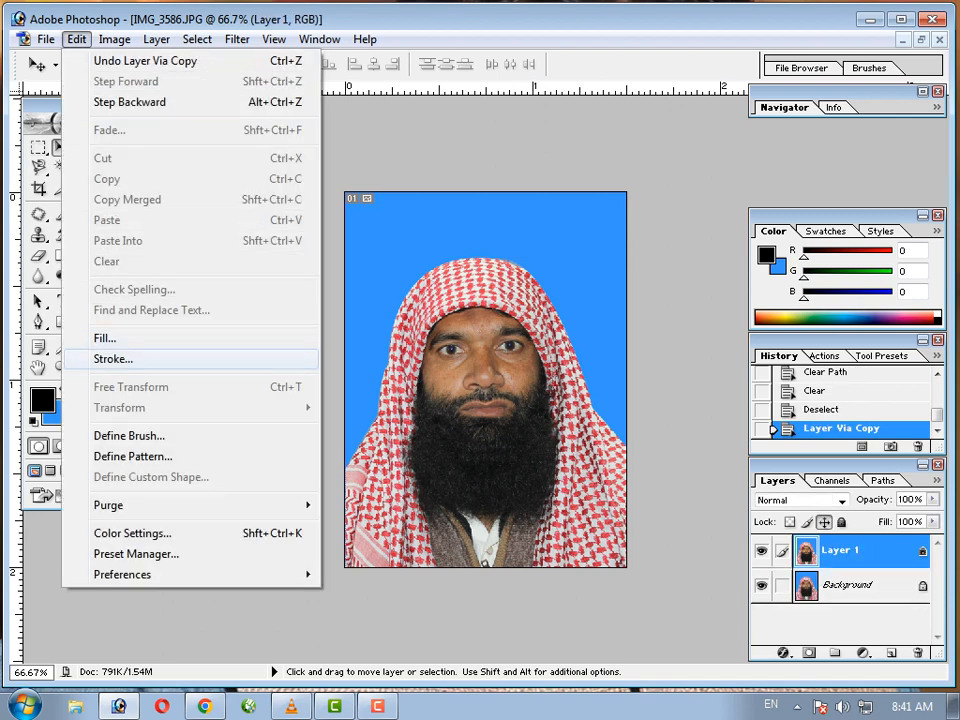
{"action": "left_click", "coordinate": [113, 358]}
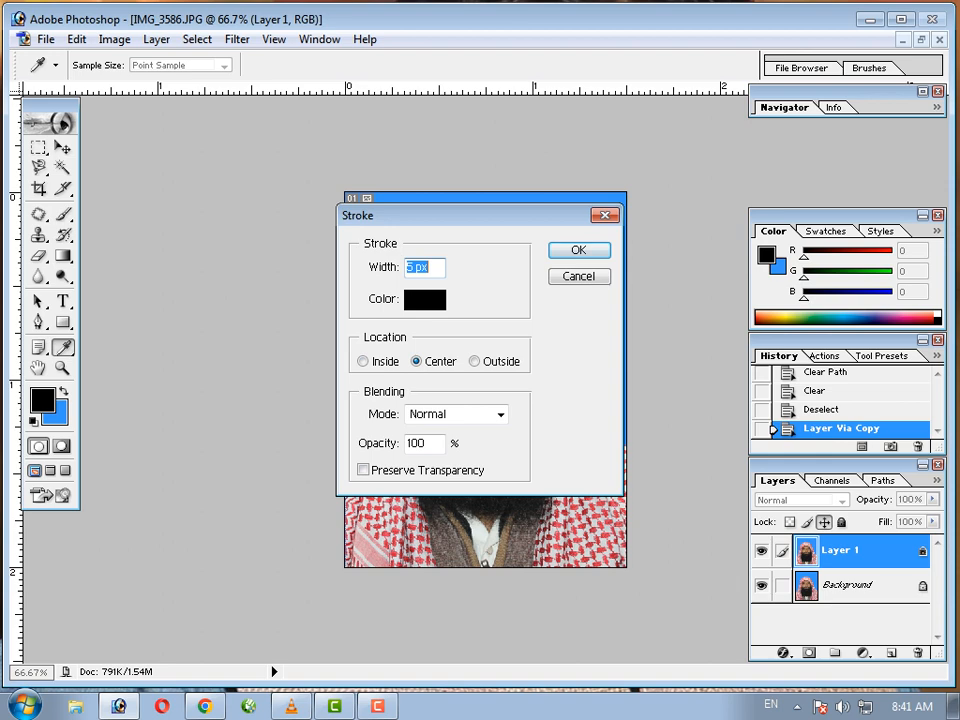
{"action": "key", "text": "Return"}
{"action": "key", "text": "v"}
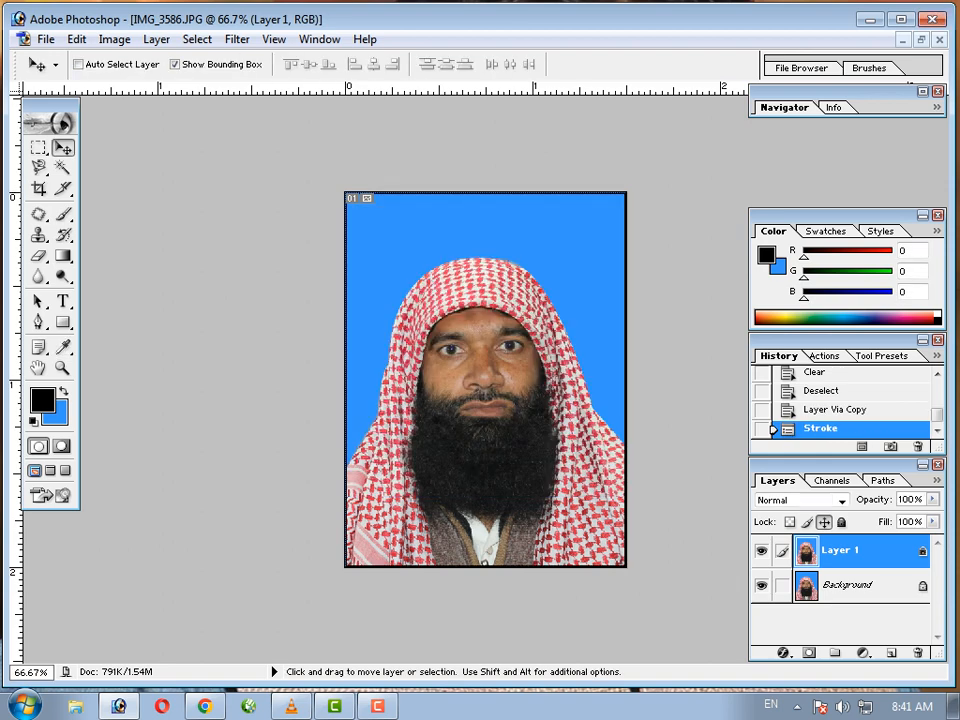
Step: Create a white 4 x 6 inch RGB document at 300 pixels/inch and move its window clear of the portrait's window
{"action": "left_click", "coordinate": [46, 39]}
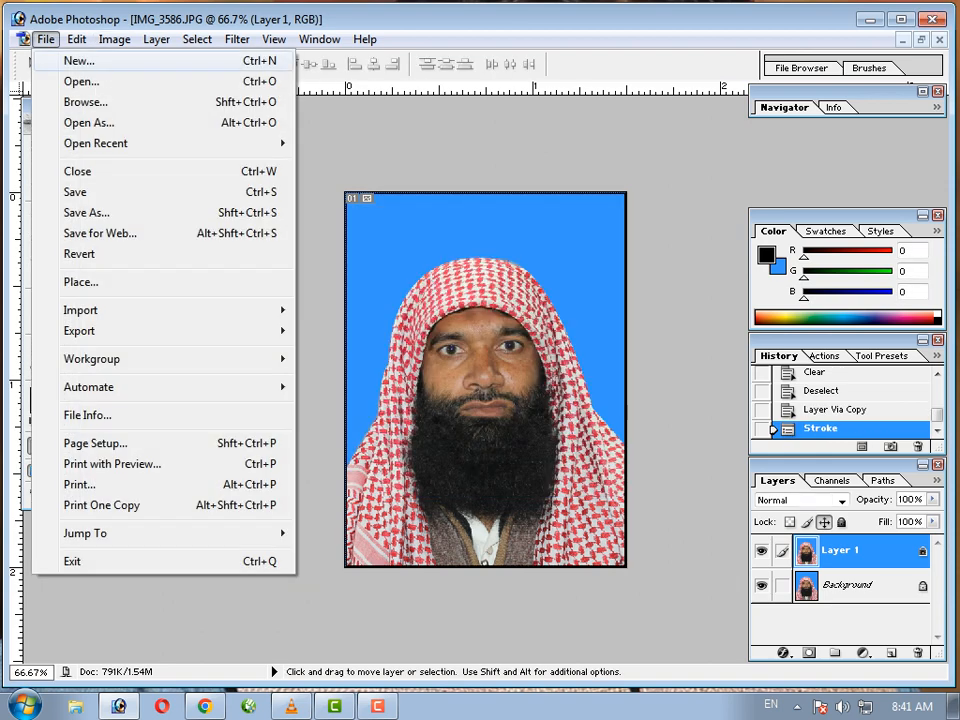
{"action": "left_click", "coordinate": [79, 61]}
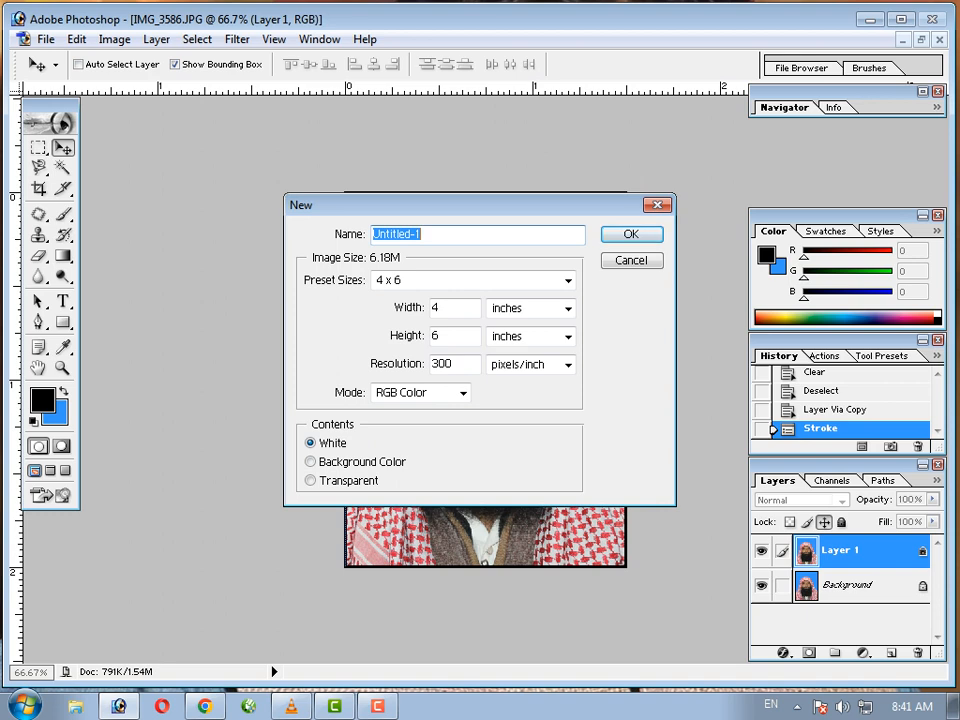
{"action": "key", "text": "Return"}
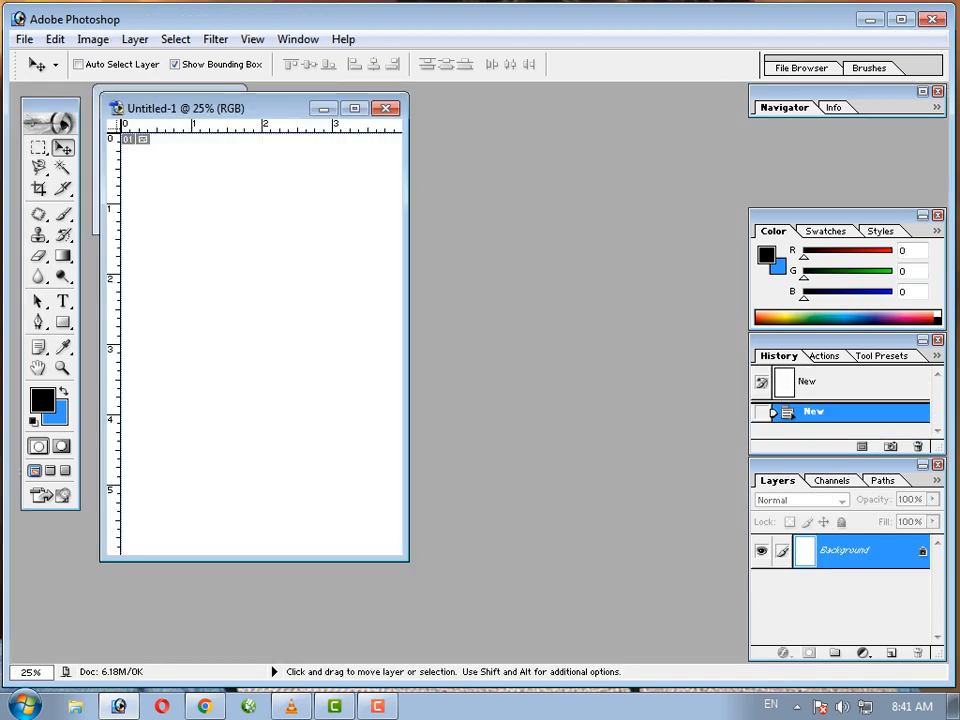
{"action": "left_click_drag", "start_coordinate": [265, 108], "coordinate": [497, 124]}
Step: Select the whole bordered portrait and copy it into the upper-left corner of the blank 4 x 6 inch sheet
{"action": "left_click", "coordinate": [130, 101]}
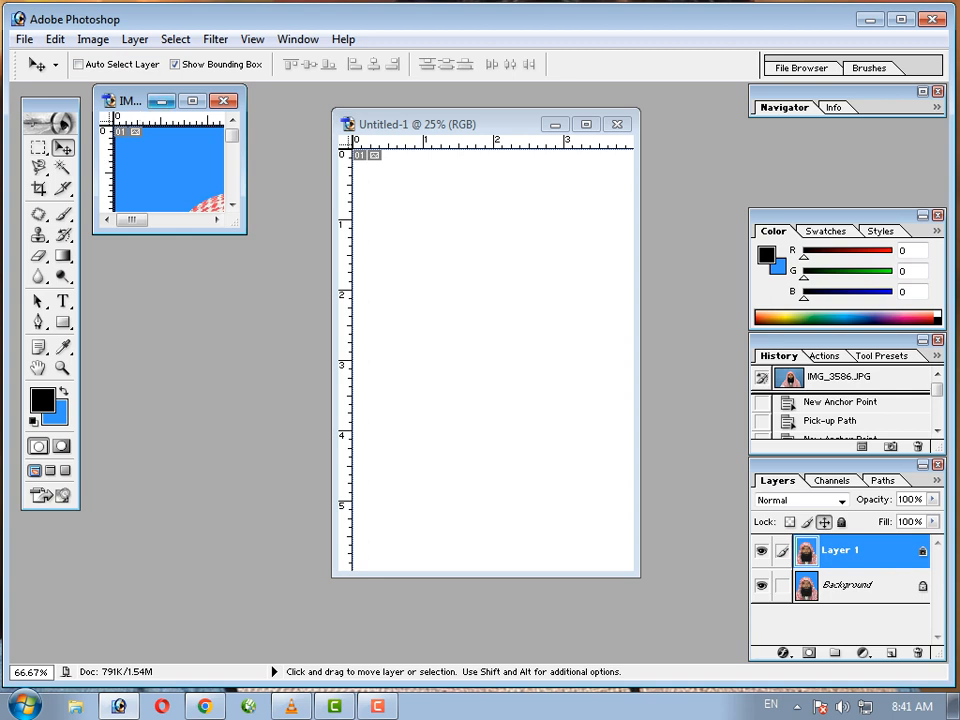
{"action": "left_click", "coordinate": [175, 39]}
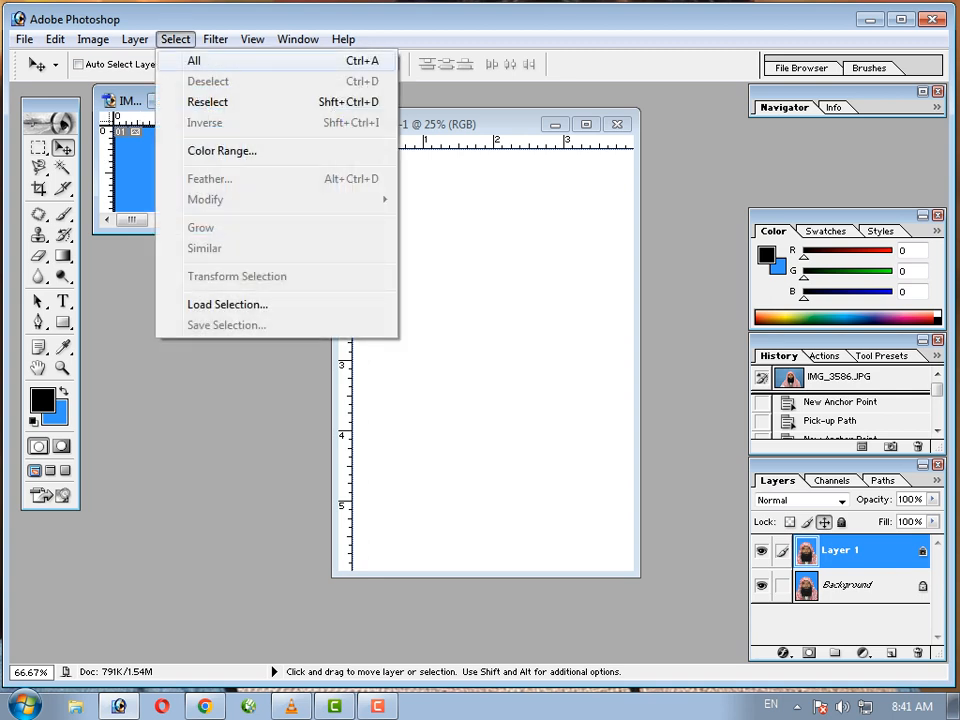
{"action": "left_click", "coordinate": [194, 60]}
{"action": "left_click_drag", "start_coordinate": [168, 164], "coordinate": [382, 180]}
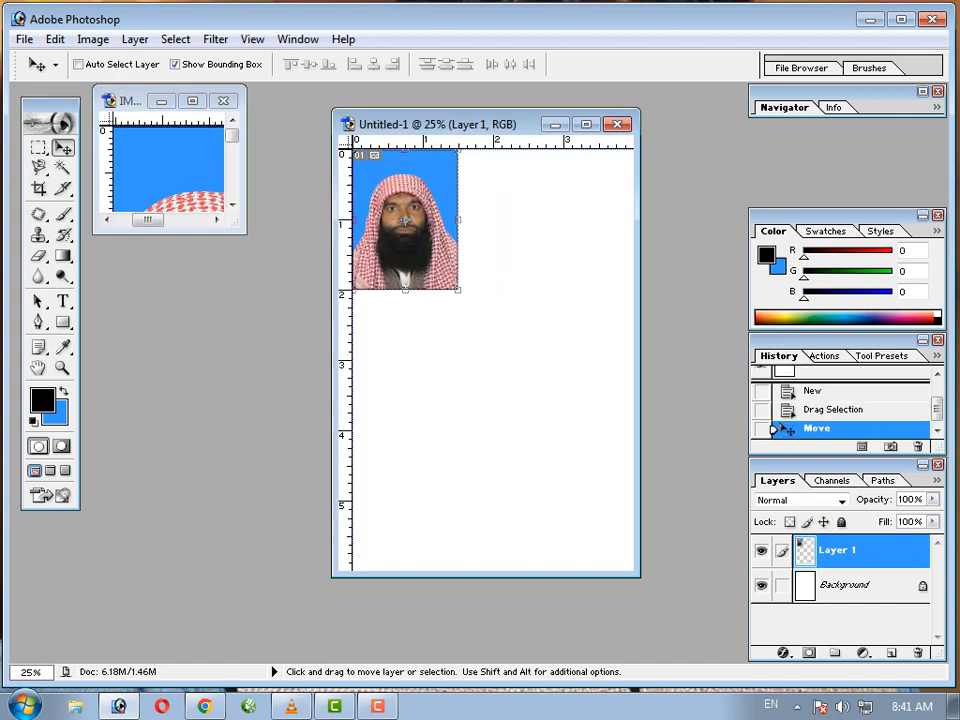
Step: Duplicate the photo layer and place the copy beside the first photo, leaving a narrow white gap
{"action": "right_click", "coordinate": [780, 550]}
{"action": "left_click", "coordinate": [800, 370]}
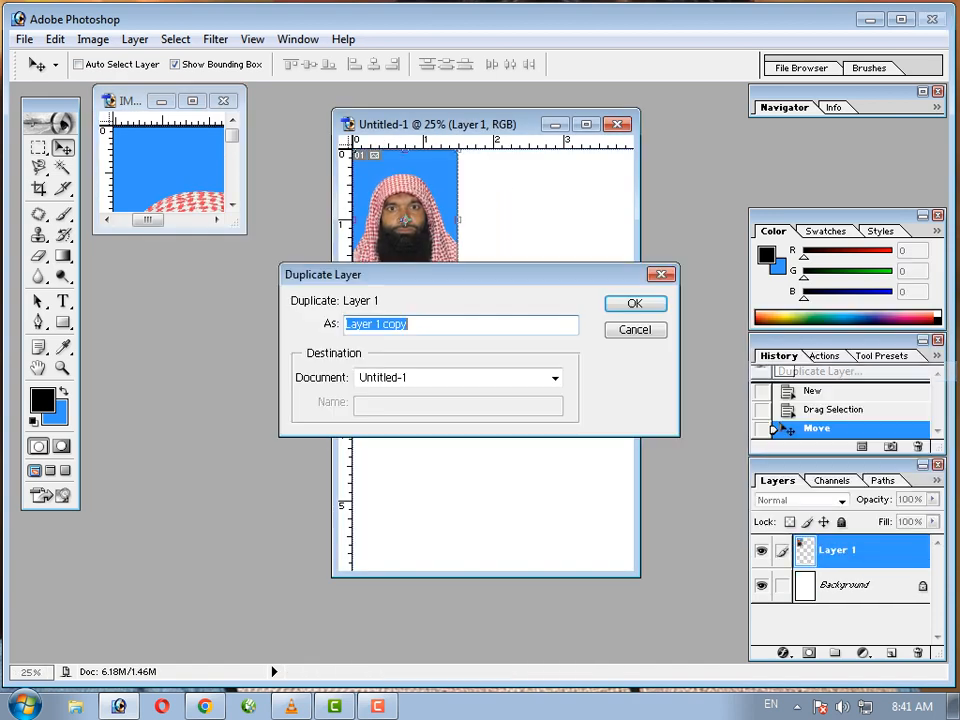
{"action": "left_click", "coordinate": [635, 303]}
{"action": "left_click_drag", "start_coordinate": [400, 263], "coordinate": [502, 263]}
{"action": "left_click_drag", "start_coordinate": [506, 218], "coordinate": [528, 218]}
Step: Duplicate the second photo's layer and place the copy directly below the first photo with a small gap
{"action": "right_click", "coordinate": [790, 550]}
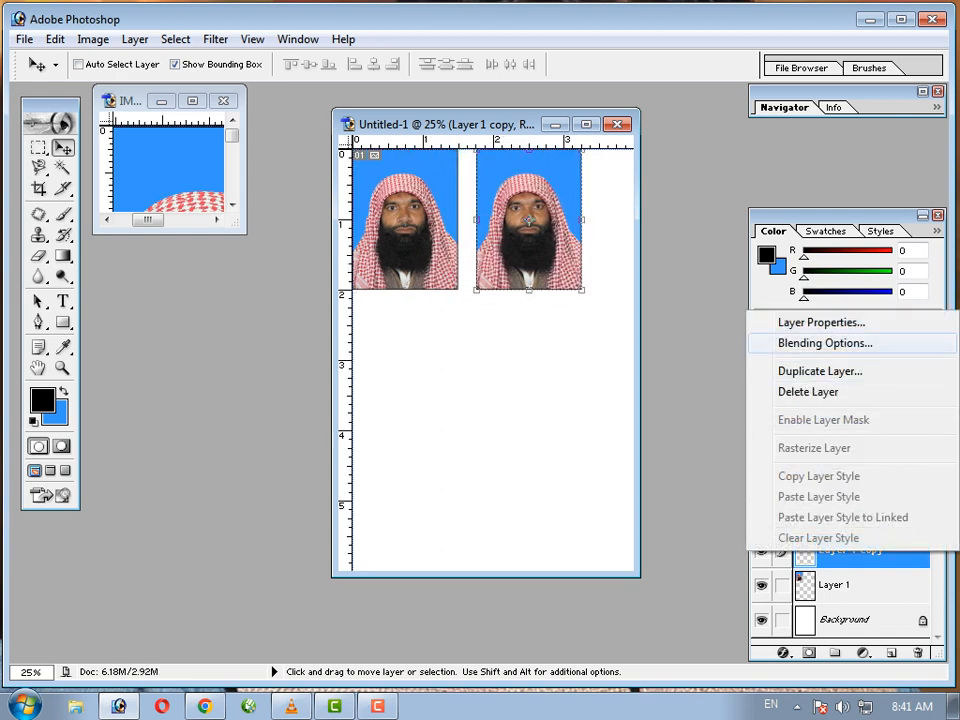
{"action": "left_click", "coordinate": [800, 370]}
{"action": "left_click", "coordinate": [634, 303]}
{"action": "left_click_drag", "start_coordinate": [528, 218], "coordinate": [405, 382]}
Step: Duplicate the lower photo's layer and place the copy below the second photo to complete a 2 x 2 grid
{"action": "right_click", "coordinate": [790, 550]}
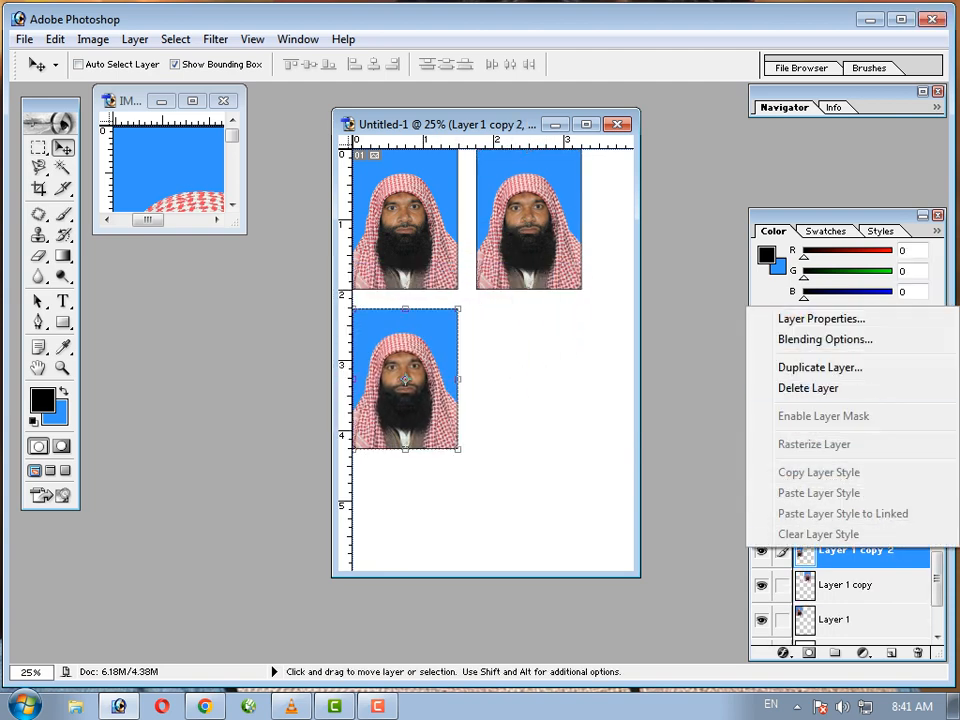
{"action": "left_click", "coordinate": [815, 367]}
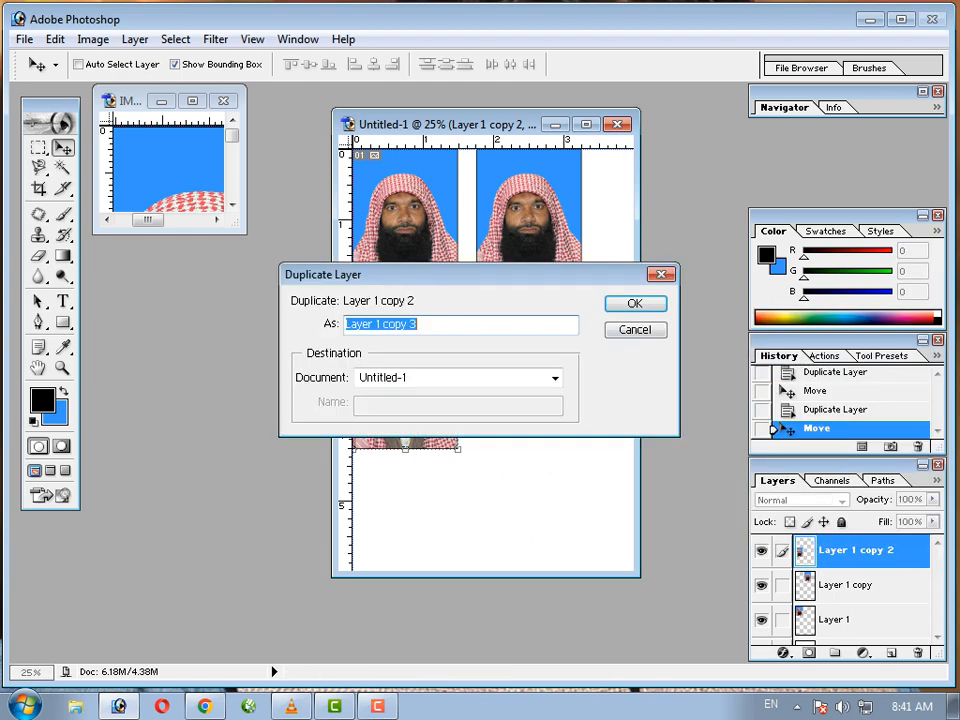
{"action": "left_click", "coordinate": [632, 302]}
{"action": "left_click_drag", "start_coordinate": [405, 380], "coordinate": [527, 381]}
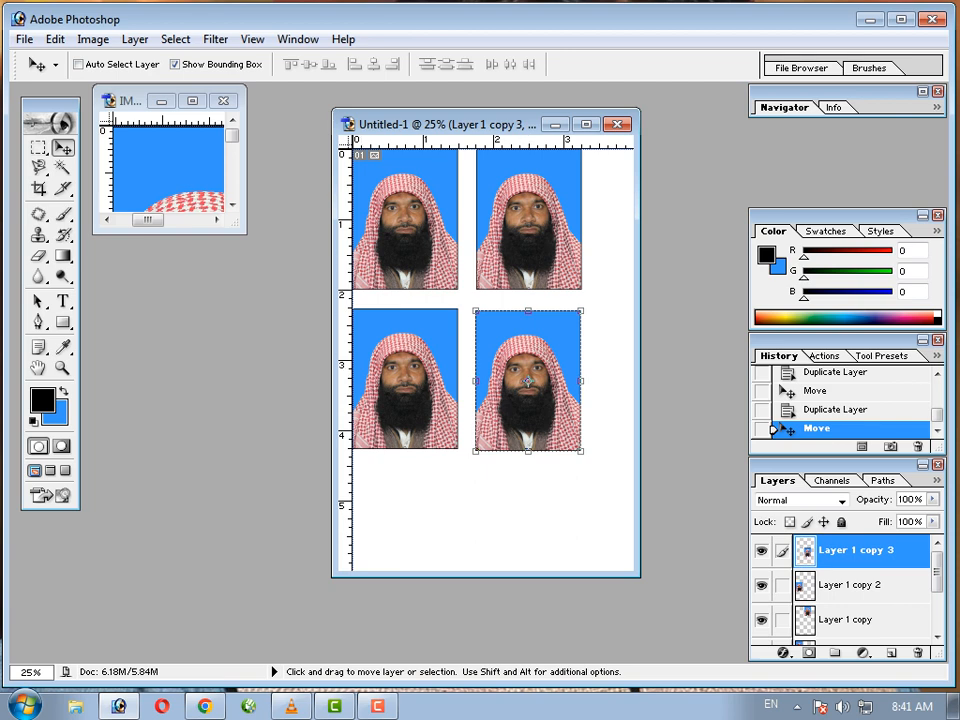
{"action": "left_click", "coordinate": [92, 39]}
{"action": "mouse_move", "coordinate": [135, 88]}
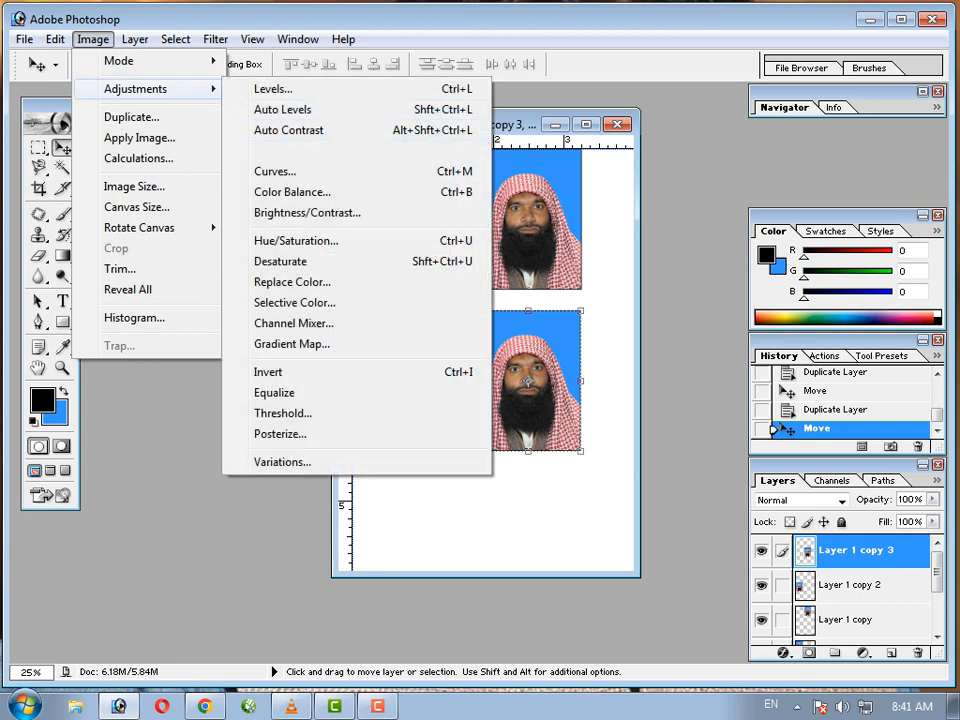
{"action": "left_click", "coordinate": [306, 210]}
{"action": "left_click_drag", "start_coordinate": [75, 360], "coordinate": [98, 360]}
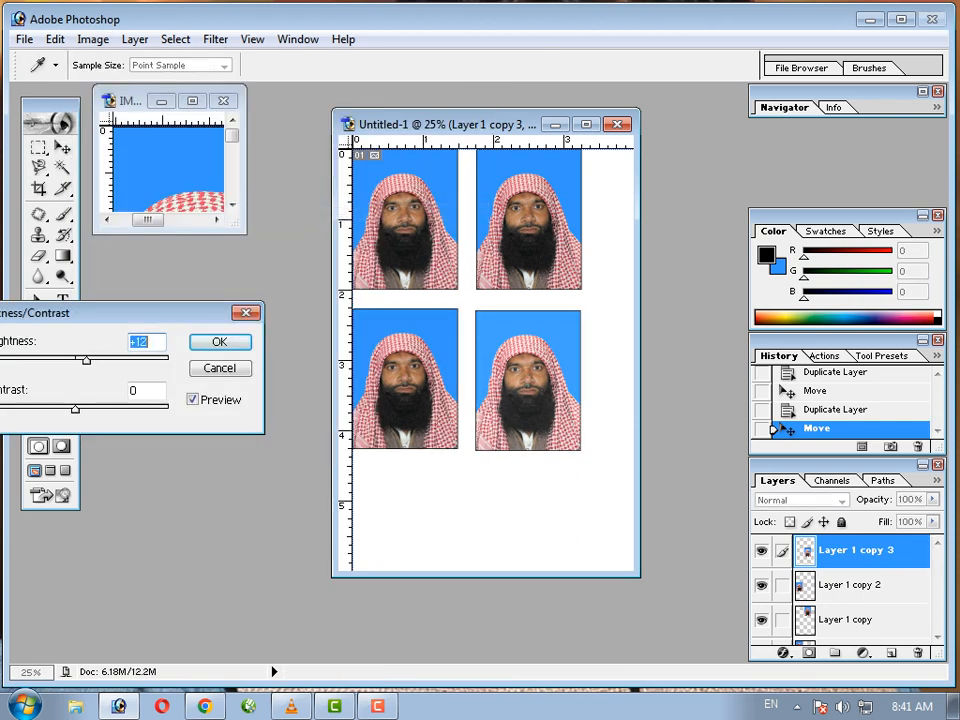
{"action": "key", "text": "Escape"}
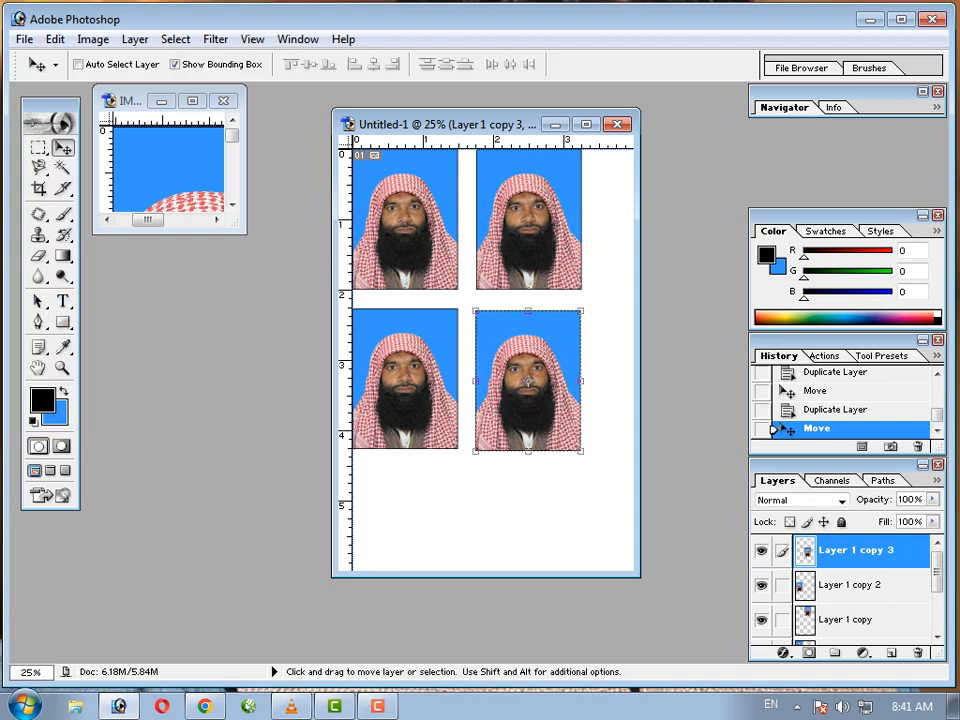
Step: Merge all visible layers of the photo sheet into the background
{"action": "key", "text": "alt+l"}
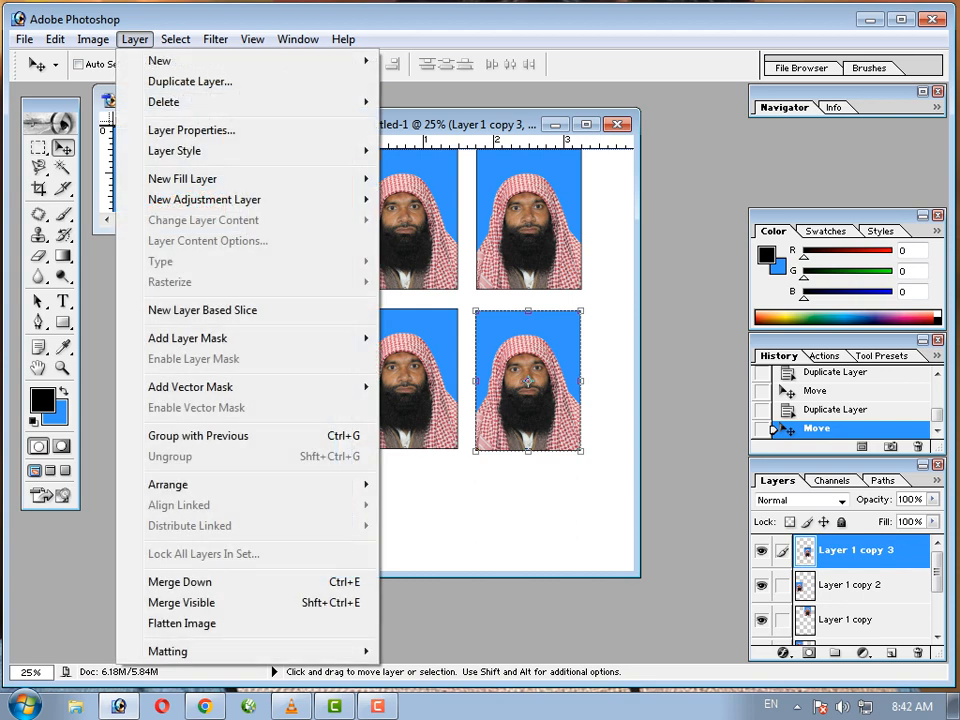
{"action": "key", "text": "Right"}
{"action": "key", "text": "Left"}
{"action": "key", "text": "Down"}
{"action": "key", "text": "Down"}
{"action": "key", "text": "Down"}
{"action": "key", "text": "Down"}
{"action": "key", "text": "Down"}
{"action": "key", "text": "Down"}
{"action": "key", "text": "Down"}
{"action": "key", "text": "Down"}
{"action": "key", "text": "Down"}
{"action": "key", "text": "Down"}
{"action": "key", "text": "Down"}
{"action": "key", "text": "Down"}
{"action": "key", "text": "Down"}
{"action": "key", "text": "Down"}
{"action": "key", "text": "Return"}
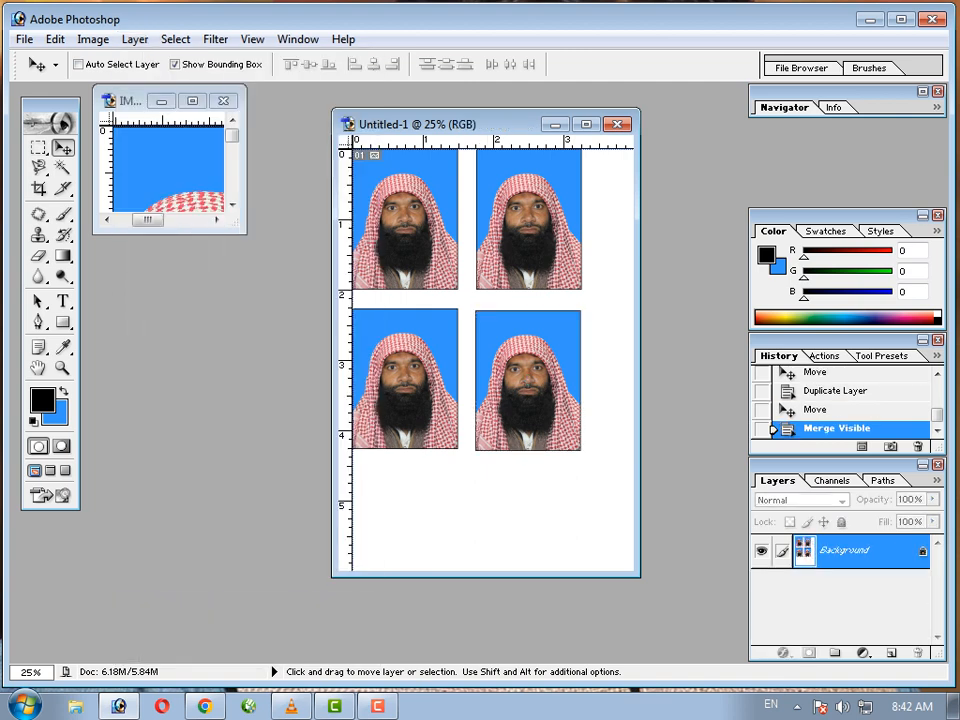
Step: Brighten the merged photo sheet with Brightness/Contrast, using brightness +34 and contrast 0
{"action": "left_click", "coordinate": [93, 39]}
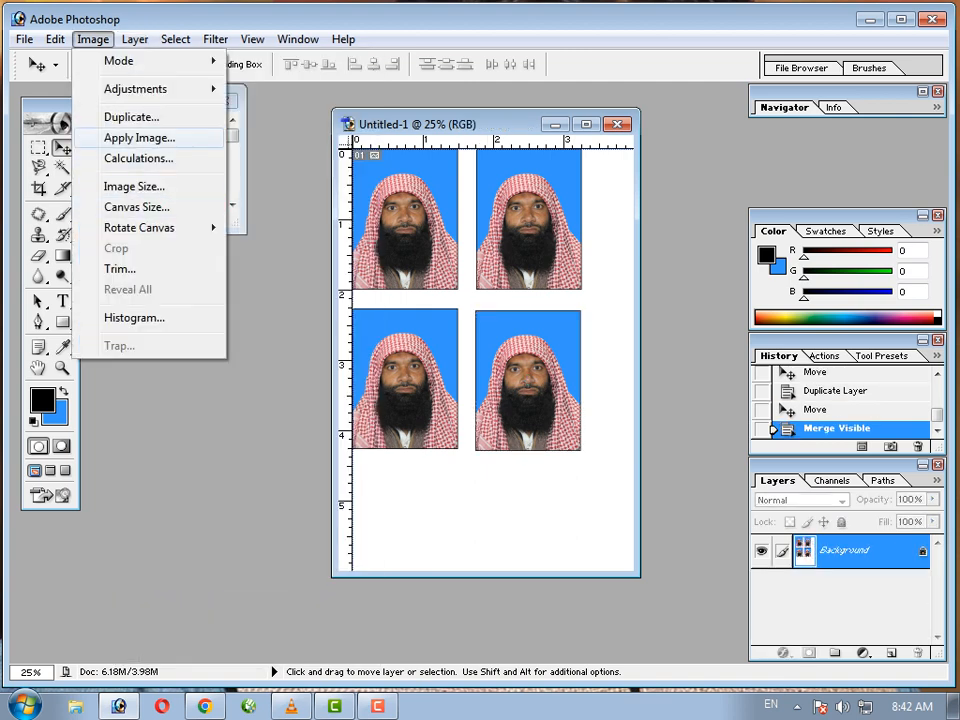
{"action": "key", "text": "Right"}
{"action": "key", "text": "Down"}
{"action": "key", "text": "Down"}
{"action": "key", "text": "Down"}
{"action": "key", "text": "Down"}
{"action": "key", "text": "Down"}
{"action": "key", "text": "Down"}
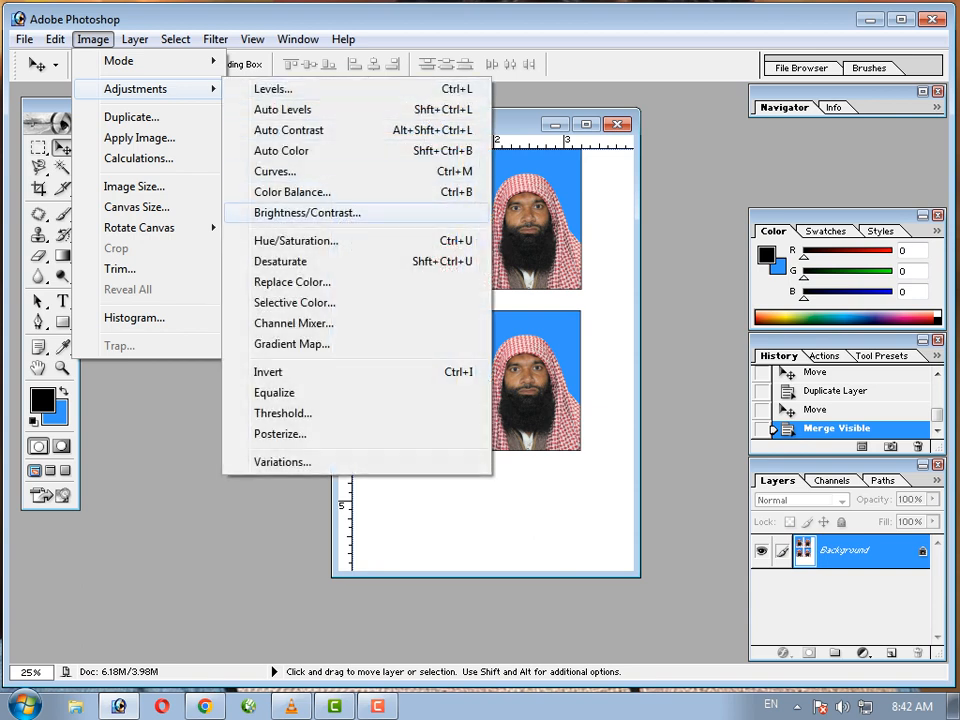
{"action": "key", "text": "Return"}
{"action": "key", "text": "Up"}
{"action": "key", "text": "Up"}
{"action": "key", "text": "Up"}
{"action": "key", "text": "Up"}
{"action": "key", "text": "Up"}
{"action": "key", "text": "Up"}
{"action": "key", "text": "Up"}
{"action": "key", "text": "Up"}
{"action": "key", "text": "Up"}
{"action": "key", "text": "Up"}
{"action": "key", "text": "Up"}
{"action": "key", "text": "Up"}
{"action": "key", "text": "Up"}
{"action": "key", "text": "Up"}
{"action": "key", "text": "Up"}
{"action": "key", "text": "Up"}
{"action": "key", "text": "Up"}
{"action": "key", "text": "Up"}
{"action": "key", "text": "Up"}
{"action": "key", "text": "Up"}
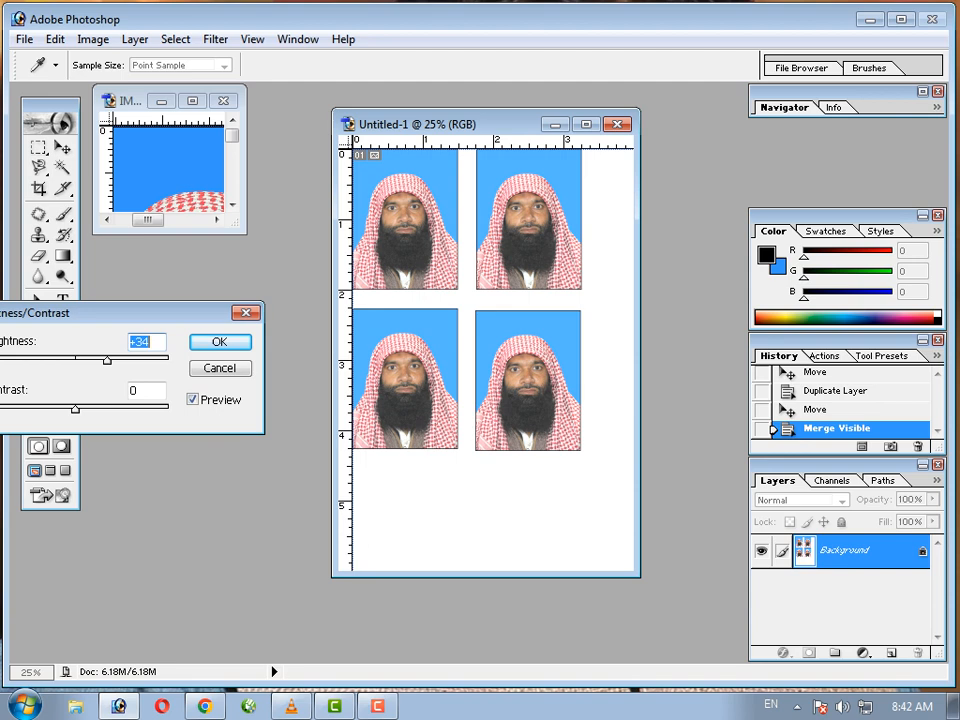
{"action": "key", "text": "Return"}
{"action": "key", "text": "alt+e"}
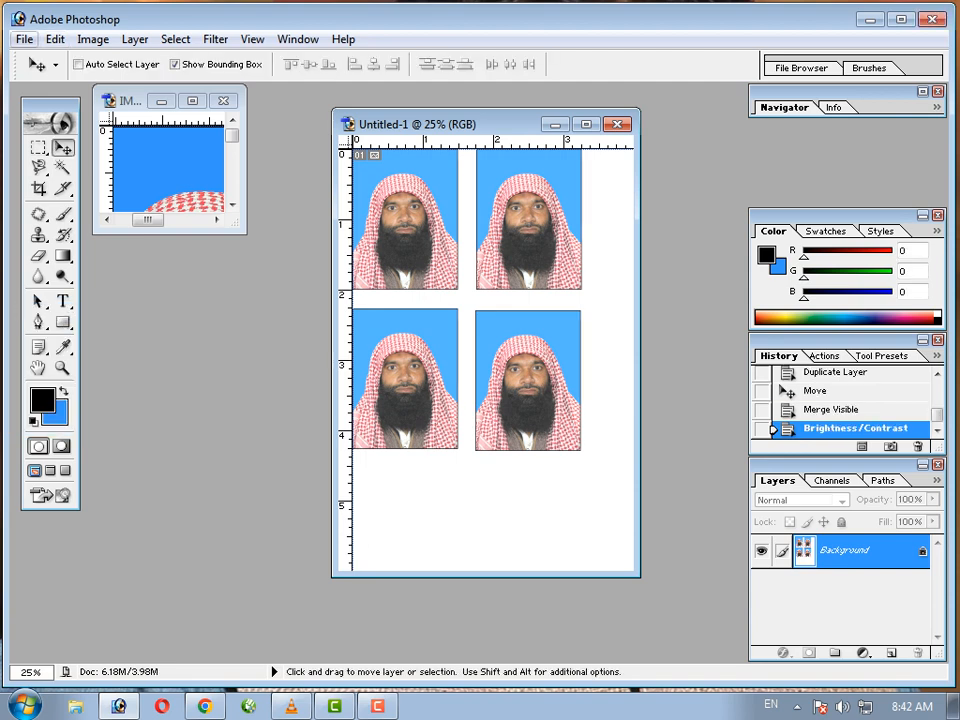